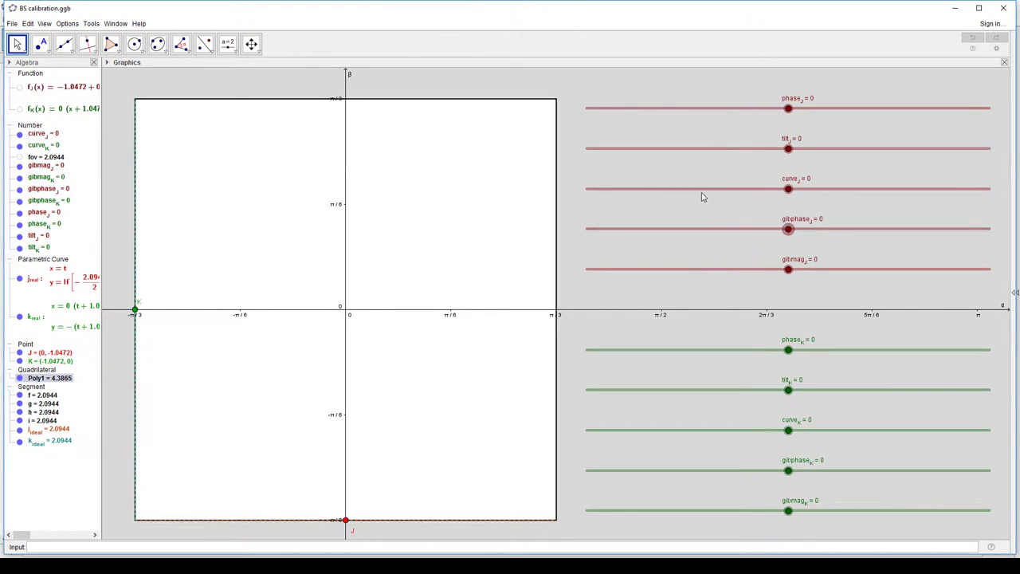
Step: Hide the coordinate axes in the graphics view
right_click(431, 199)
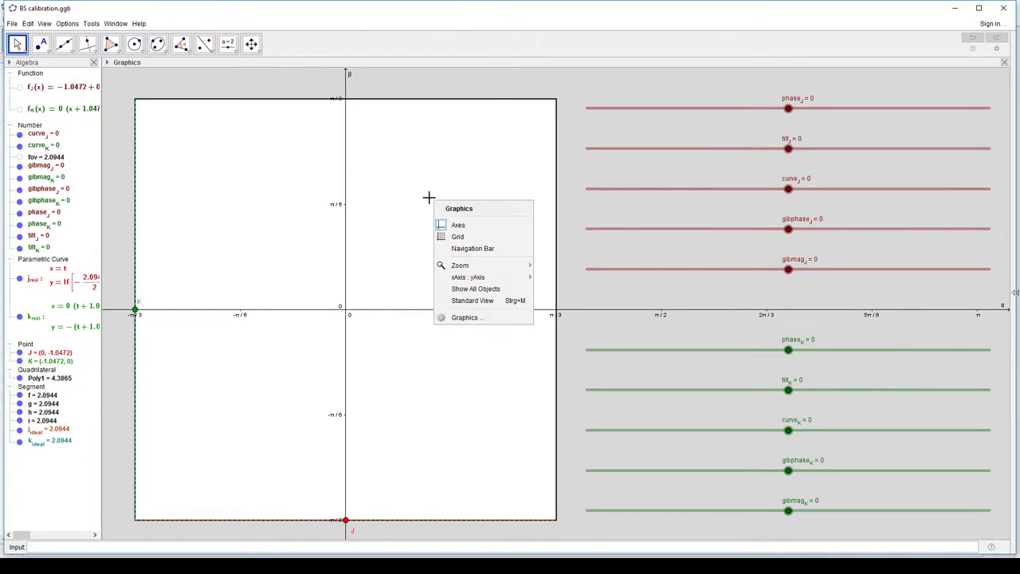
left_click(475, 225)
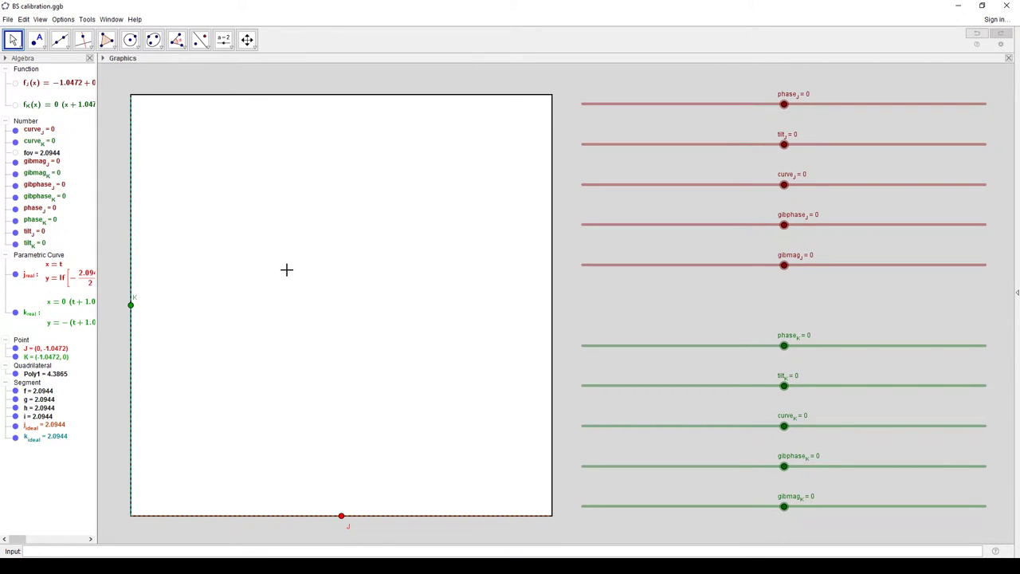
Step: Sketch the floor edges and vertical corner edge of a room inside the square with the Pen tool
left_click(12, 42)
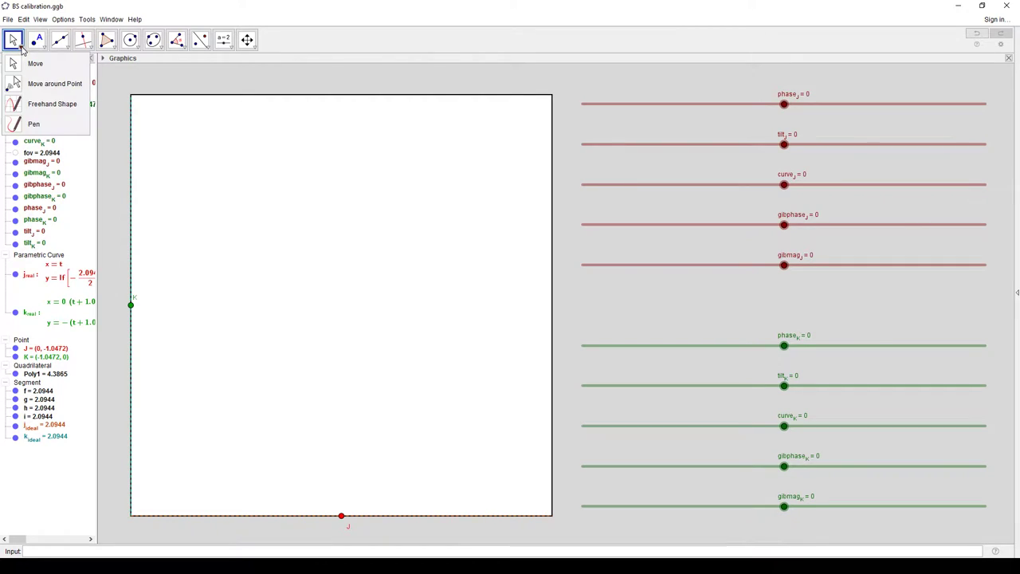
left_click(34, 124)
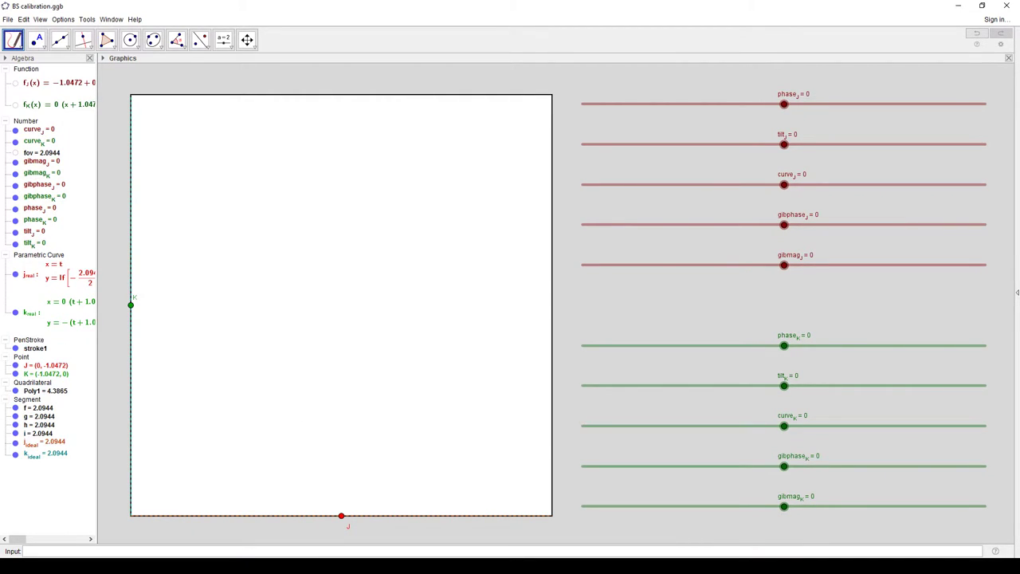
mouse_move(135, 473)
left_mouse_down()
mouse_move(306, 335)
mouse_move(471, 353)
mouse_move(540, 382)
left_mouse_up()
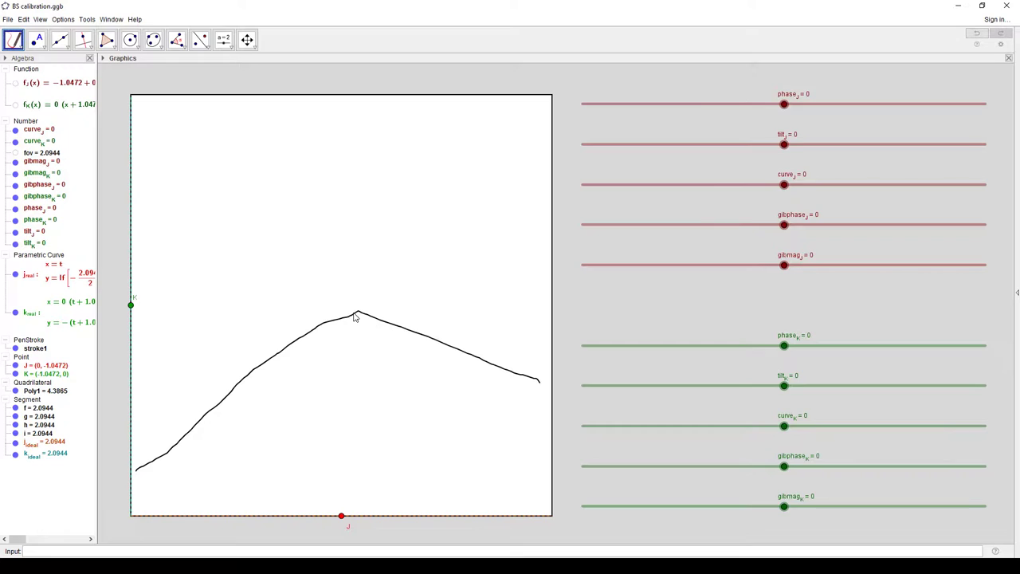
mouse_move(356, 317)
left_mouse_down()
mouse_move(350, 164)
mouse_move(162, 112)
left_mouse_up()
double_click(371, 148)
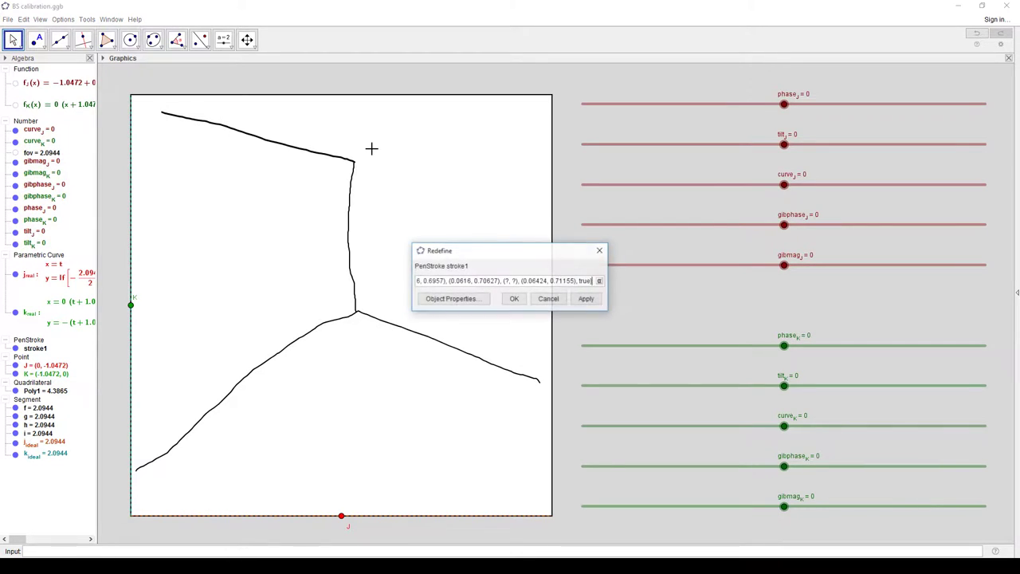
left_click(548, 298)
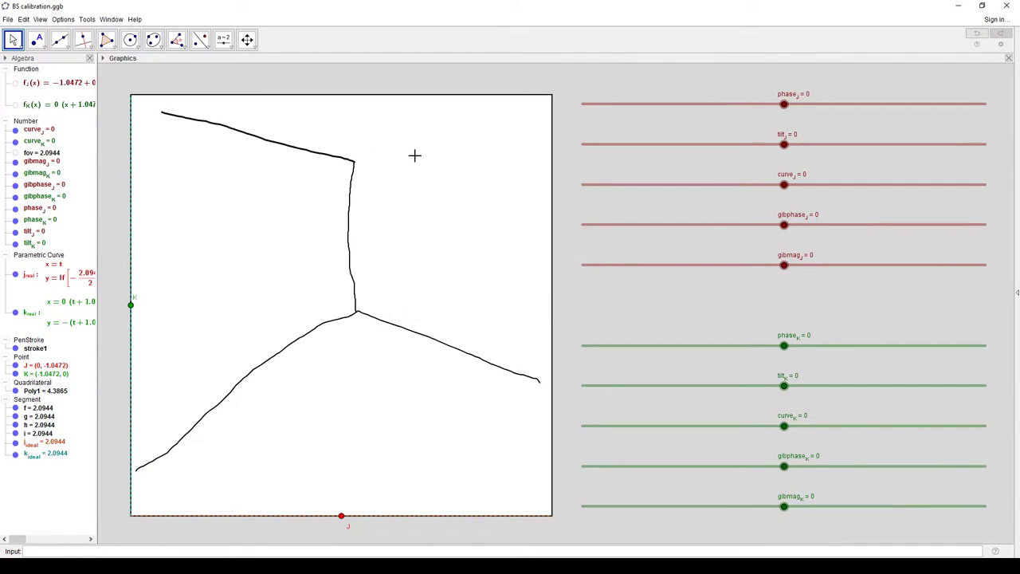
Step: Sketch the two ceiling edges with the Pen tool, running outward from the top of the vertical corner edge
left_click(13, 40)
left_click(32, 124)
left_click_drag(359, 161, 549, 108)
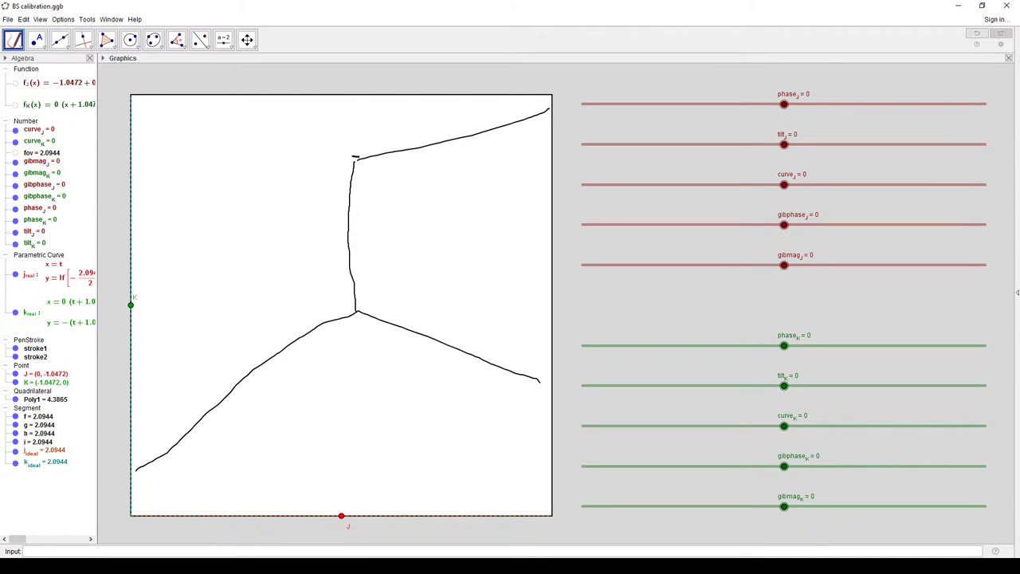
left_click_drag(358, 158, 155, 110)
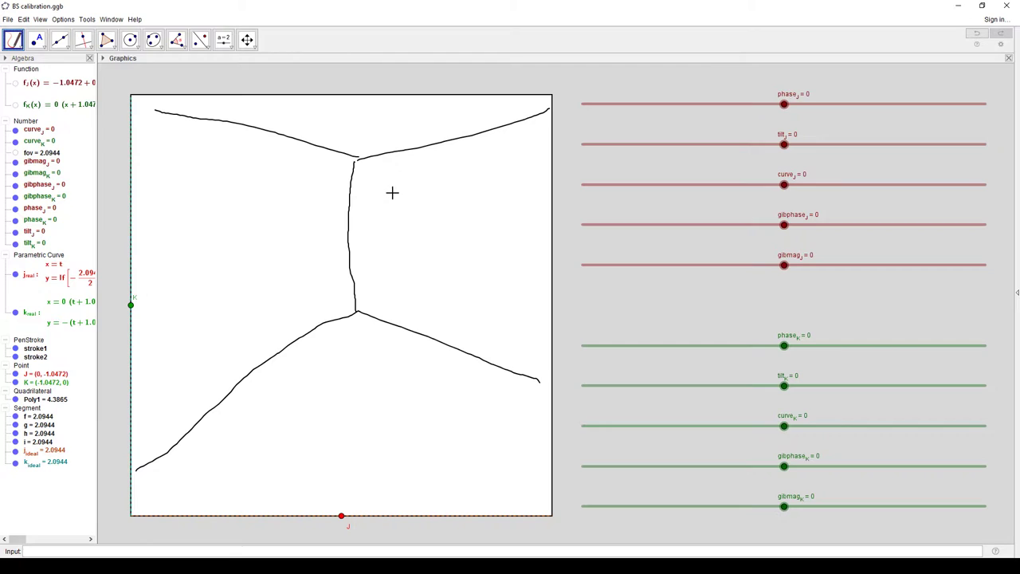
Step: Draw a small box beside the upper room corner and a stick figure wearing a headset with sensor dots
mouse_move(368, 168)
left_mouse_down()
mouse_move(364, 178)
mouse_move(380, 177)
left_mouse_up()
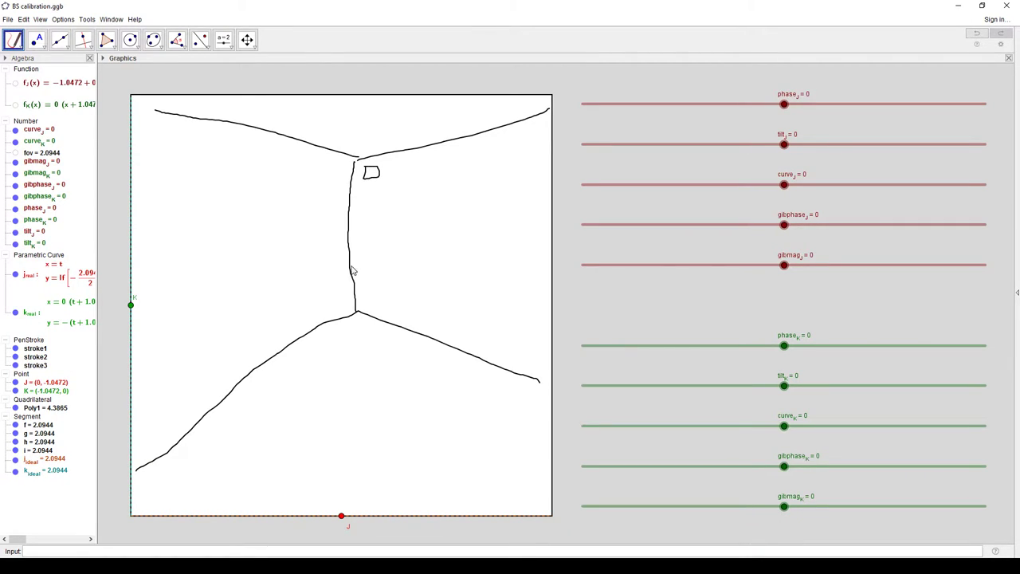
left_click_drag(390, 235, 433, 264)
left_click_drag(383, 231, 436, 236)
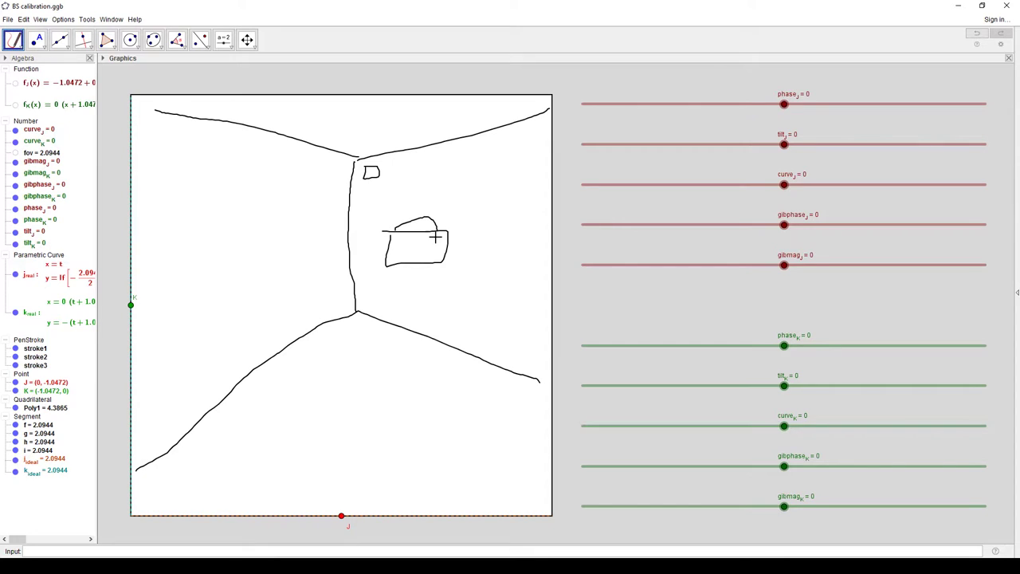
mouse_move(402, 269)
left_mouse_down()
mouse_move(437, 262)
mouse_move(406, 346)
mouse_move(351, 378)
left_mouse_up()
mouse_move(412, 349)
left_mouse_down()
mouse_move(445, 383)
mouse_move(353, 466)
left_mouse_up()
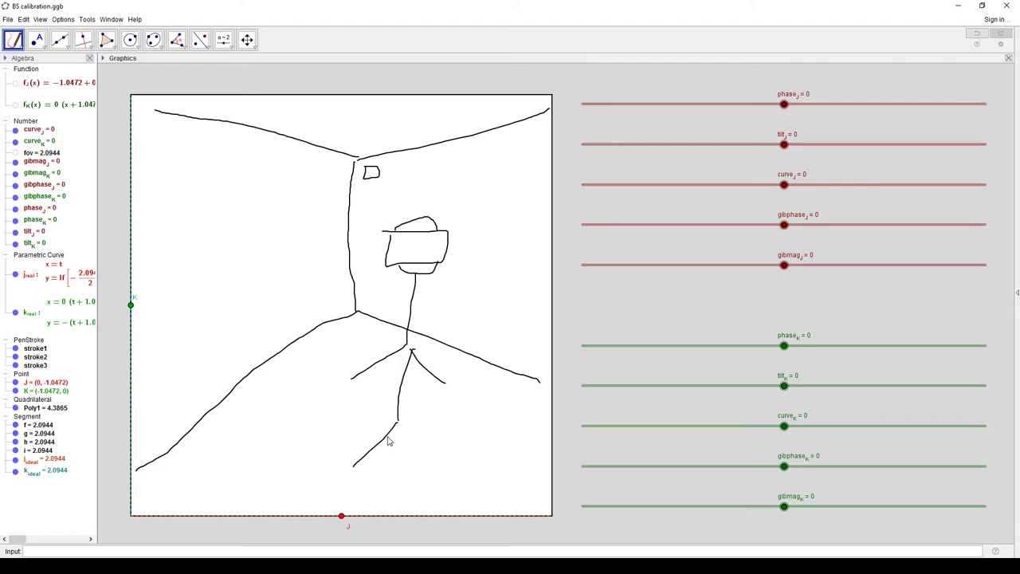
left_click_drag(398, 420, 441, 453)
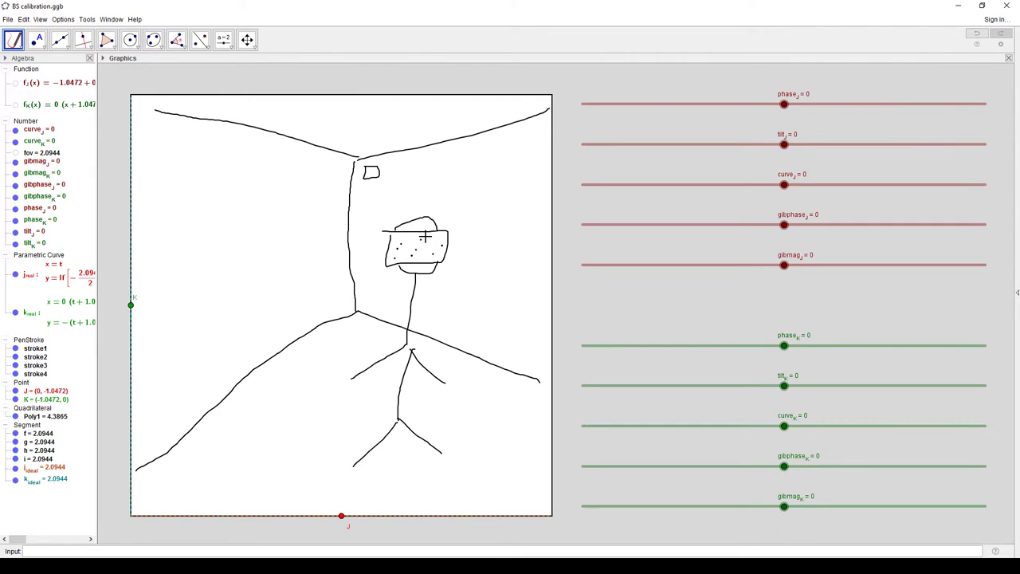
Step: With the Move tool, sweep point J to the square's upper edge and back down, and settle it at about (0, 0.027)
left_click(12, 40)
left_click(13, 64)
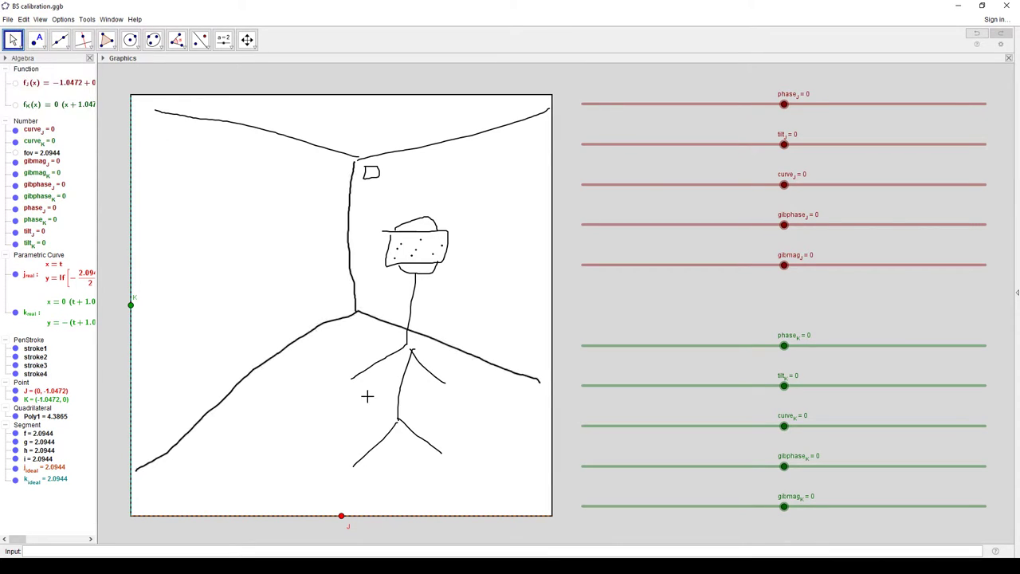
left_click(551, 284)
left_click(493, 331)
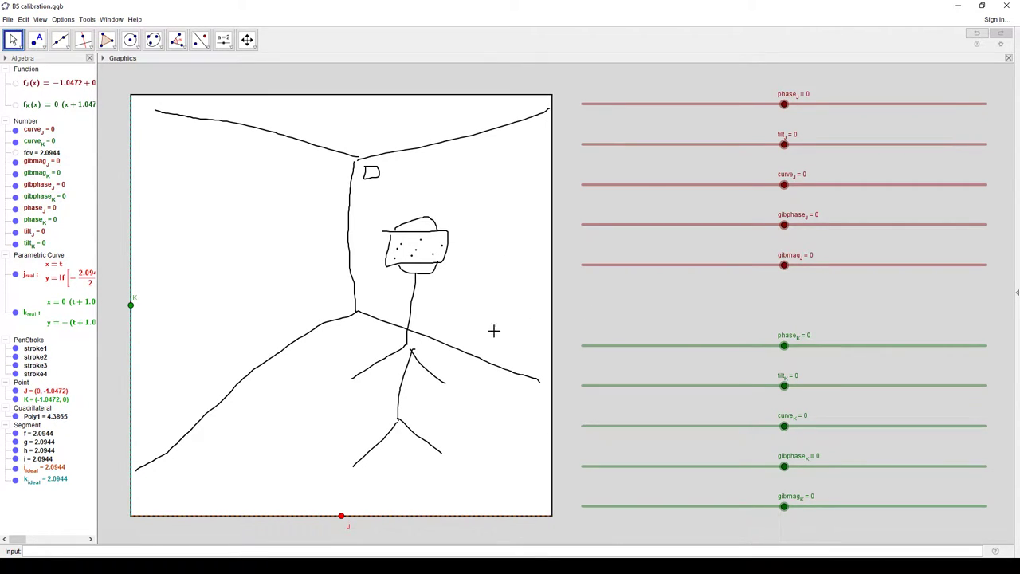
left_click_drag(341, 516, 317, 98)
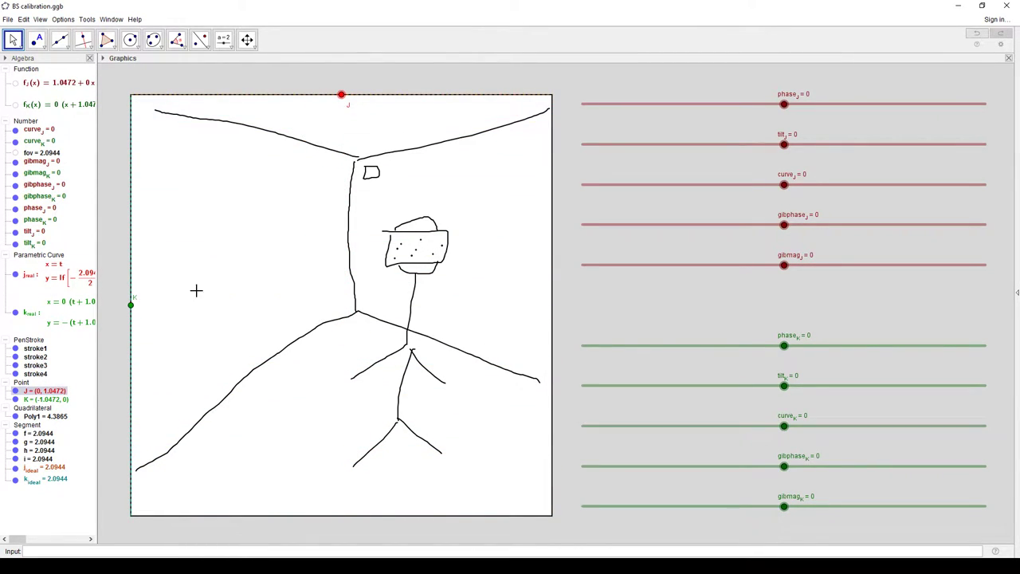
mouse_move(133, 306)
left_mouse_down()
mouse_move(353, 324)
mouse_move(512, 304)
mouse_move(131, 306)
left_mouse_up()
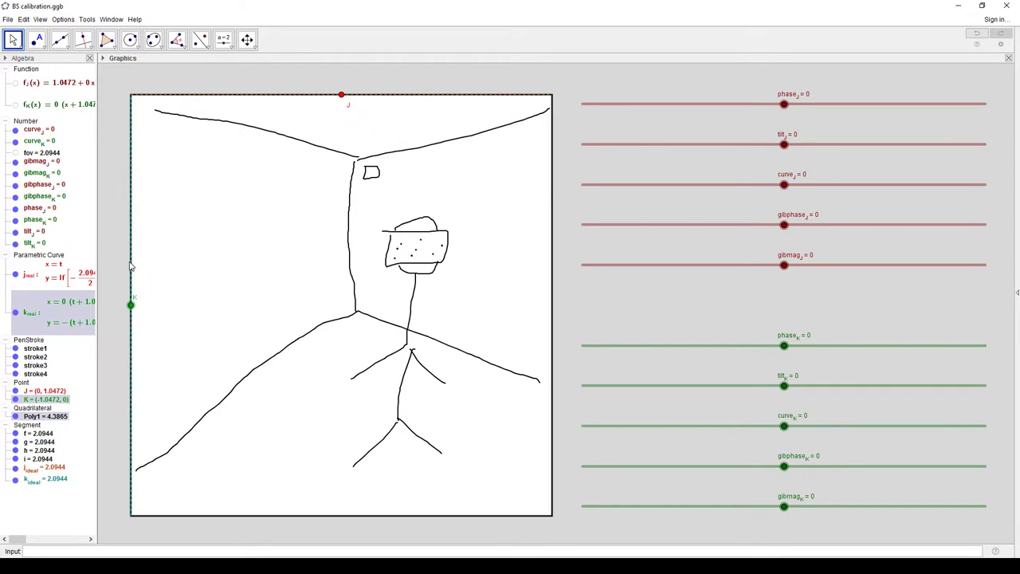
left_click_drag(342, 95, 356, 524)
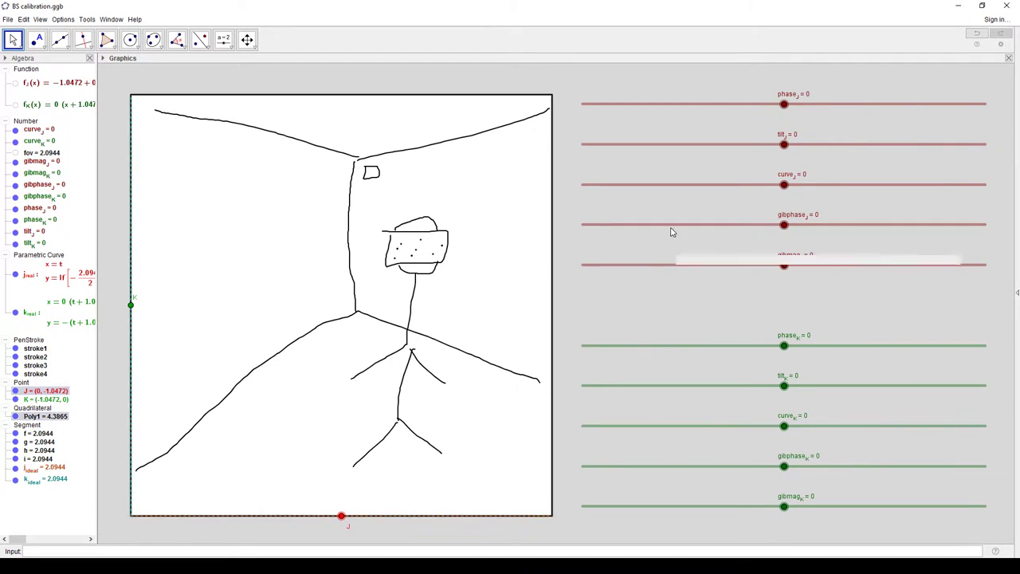
left_click_drag(341, 517, 358, 295)
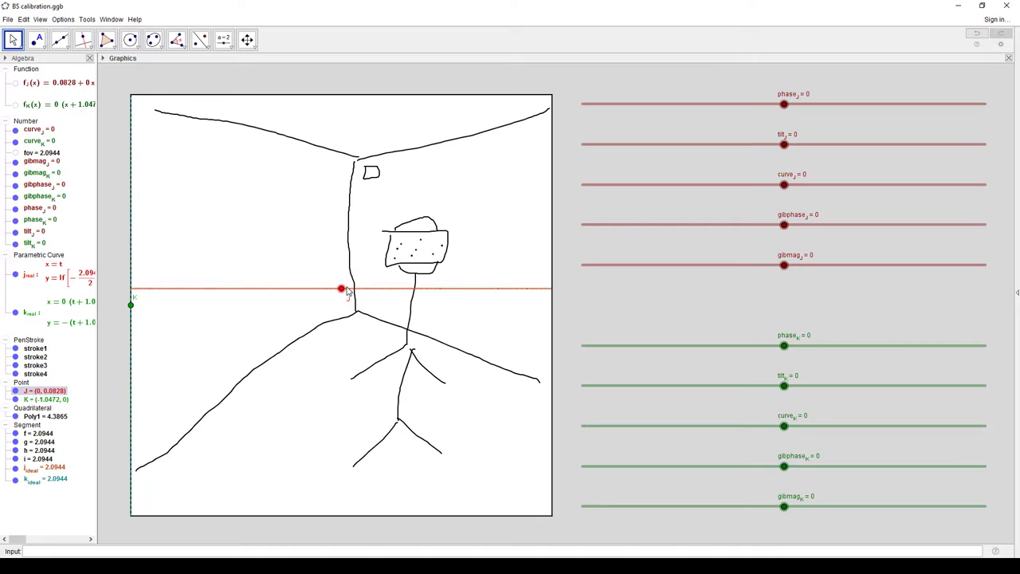
mouse_move(341, 289)
left_mouse_down()
mouse_move(352, 464)
mouse_move(287, 403)
mouse_move(364, 342)
mouse_move(355, 468)
mouse_move(348, 342)
mouse_move(333, 296)
mouse_move(353, 139)
mouse_move(353, 306)
mouse_move(351, 296)
left_mouse_up()
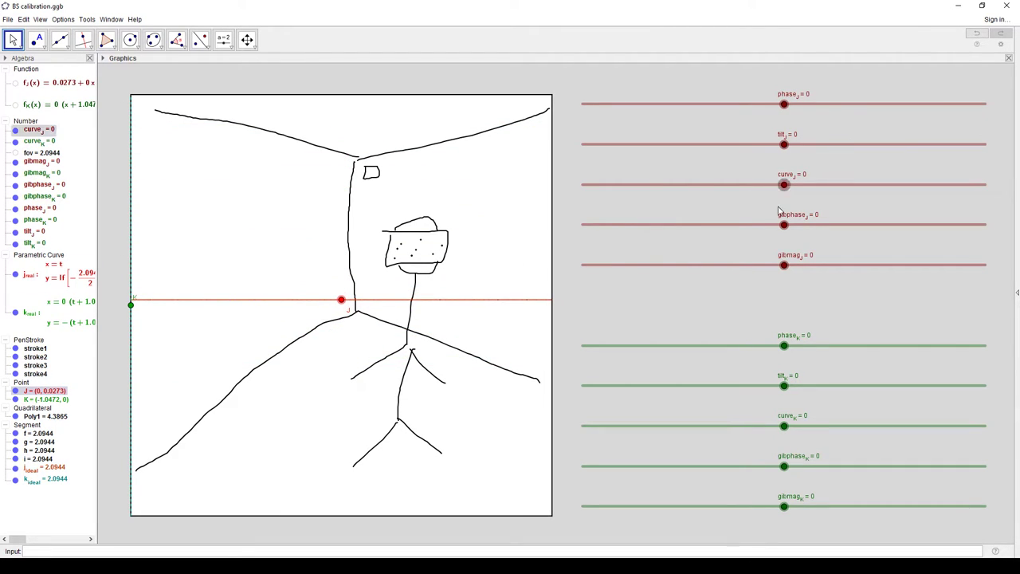
Step: Set phase_J to 0.1 and lower point J in stages to the square's bottom edge
left_click_drag(786, 106, 986, 104)
left_click_drag(341, 300, 294, 474)
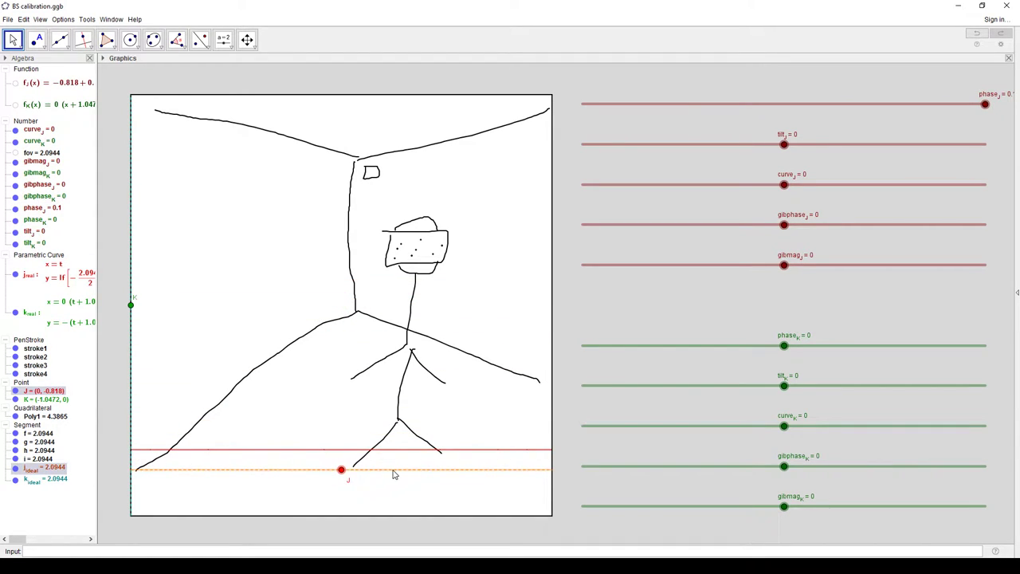
left_click_drag(342, 474, 349, 500)
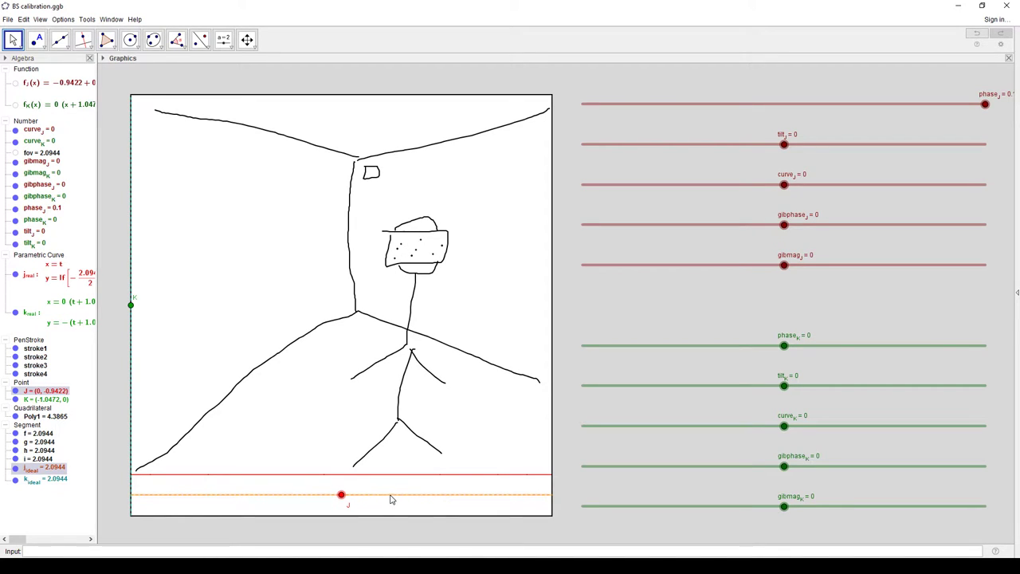
left_click_drag(341, 494, 340, 518)
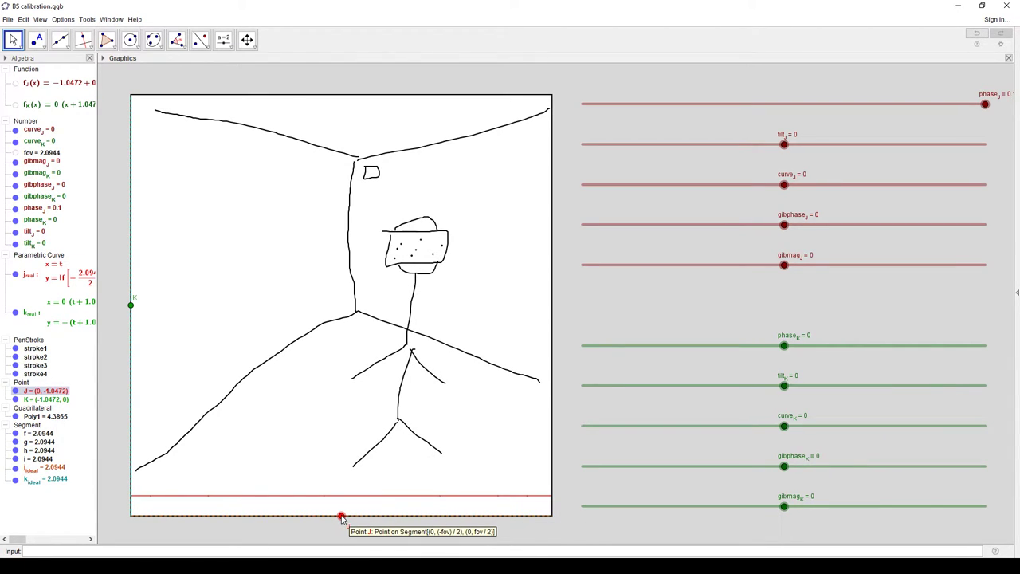
Step: Raise point J to about (0, 0.146), and swing phase_J to about -0.07 and back to 0.1
left_click_drag(342, 516, 371, 280)
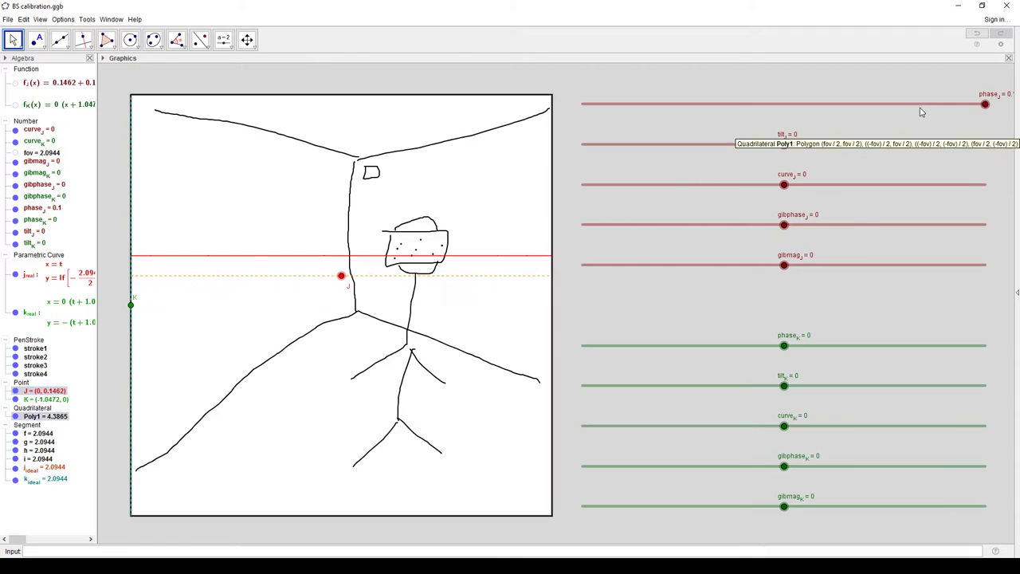
left_click_drag(985, 105, 636, 128)
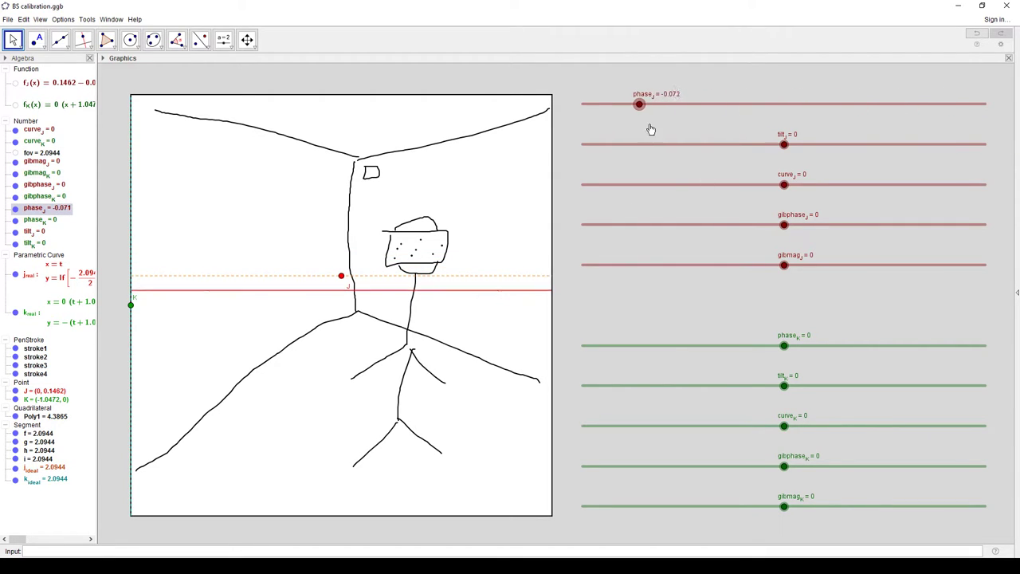
left_click_drag(640, 104, 985, 104)
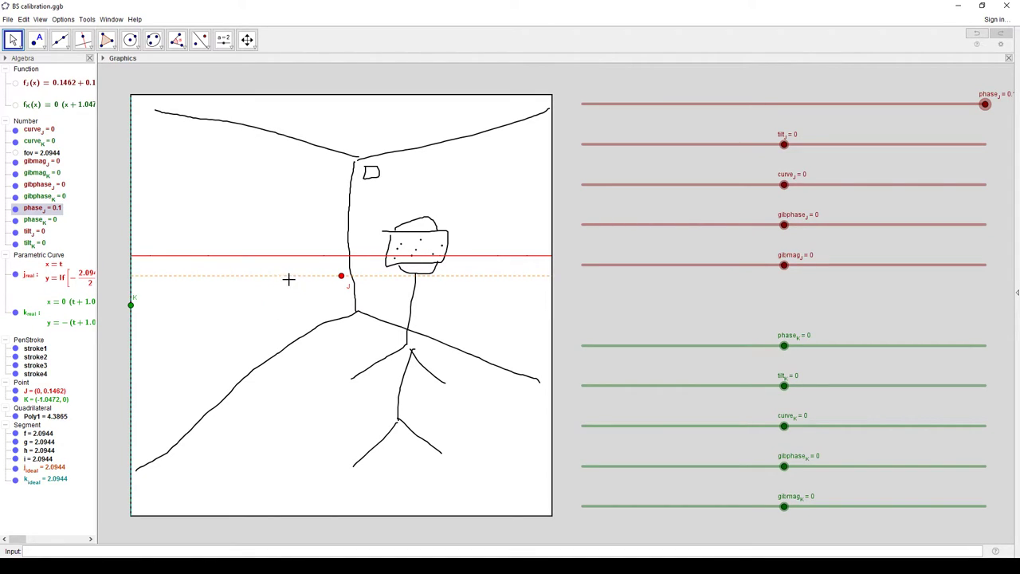
Step: Set phase_K to 0.057 and sweep point K across the square to about (0.291, 0)
left_click_drag(134, 306, 258, 304)
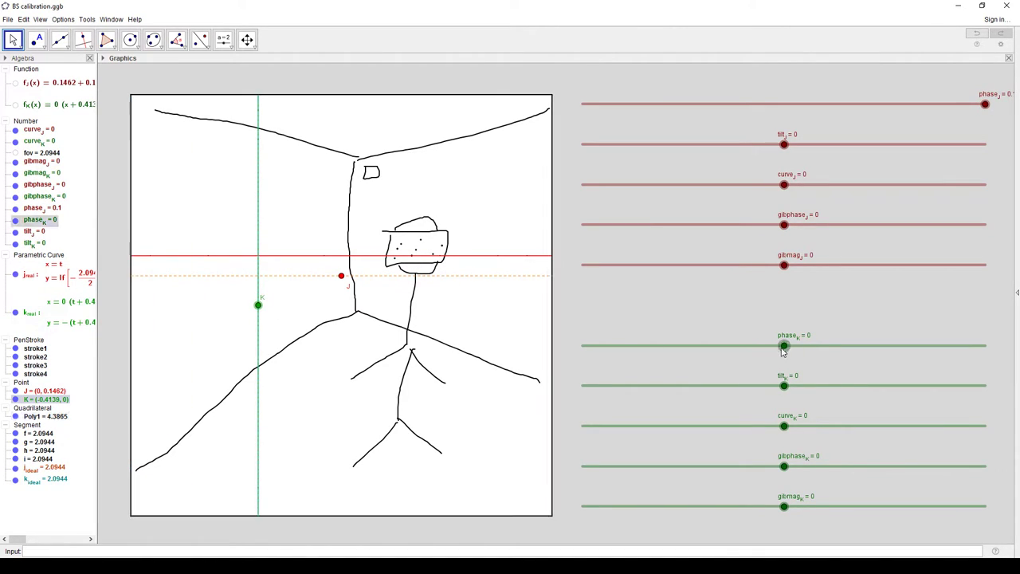
left_click_drag(785, 345, 899, 346)
left_click_drag(257, 304, 402, 304)
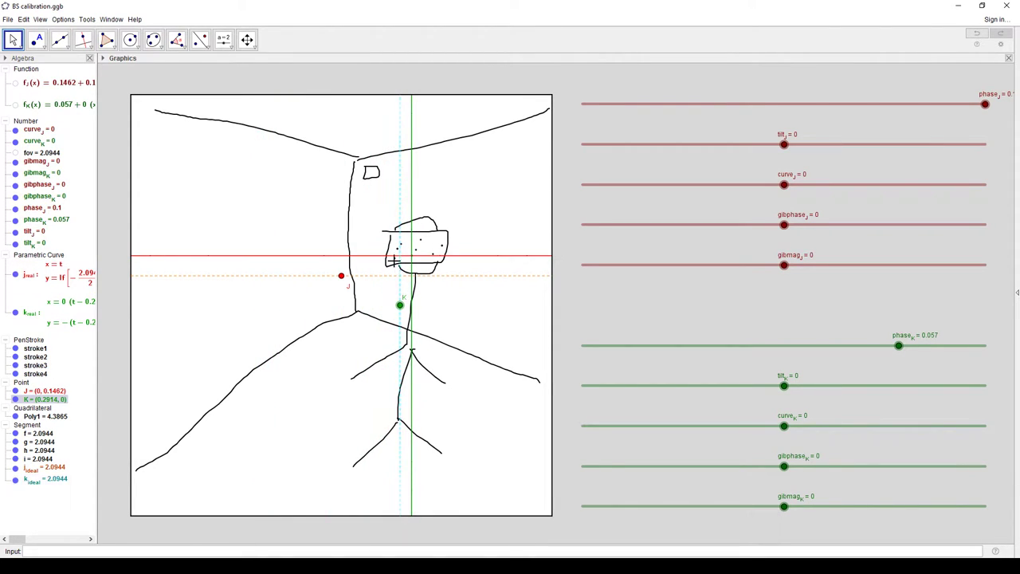
Step: Reset phase_K to 0 and return point K to the square's left edge
left_click_drag(401, 305, 182, 305)
left_click_drag(899, 346, 788, 358)
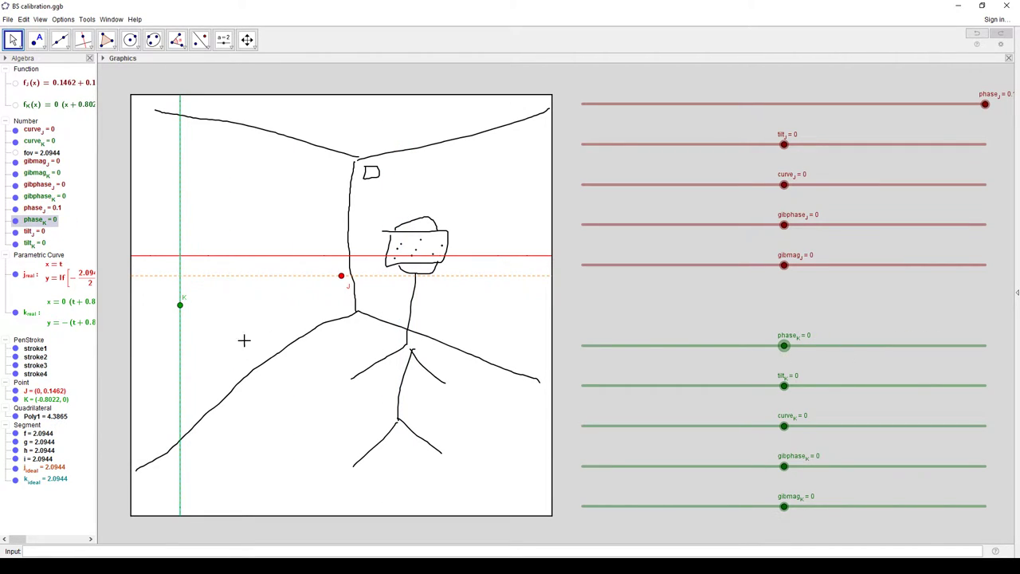
left_click_drag(182, 311, 113, 312)
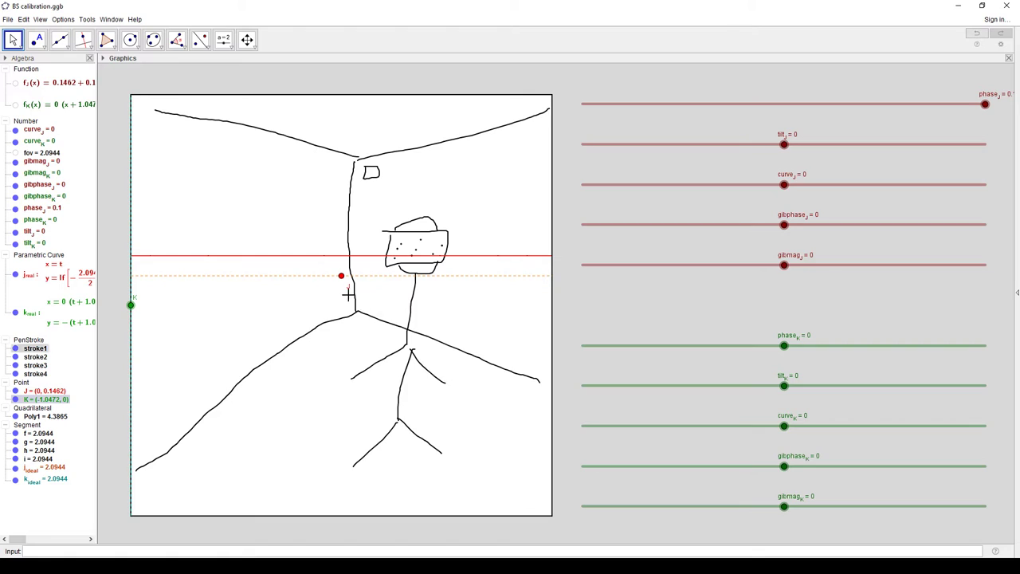
Step: Reset phase_J to 0 and place point J at about (0, 0.088)
left_click_drag(343, 277, 342, 345)
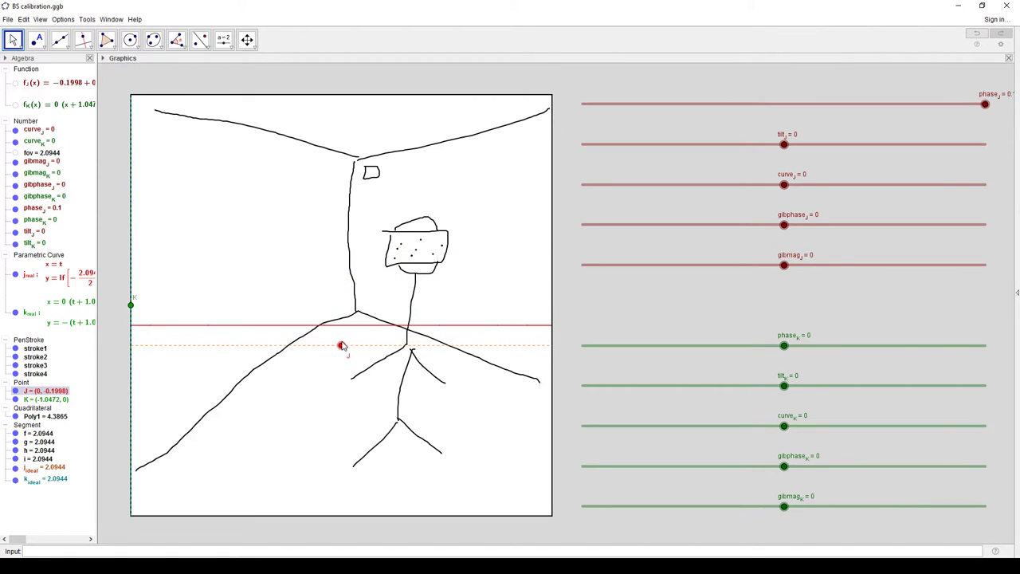
left_click_drag(985, 105, 790, 116)
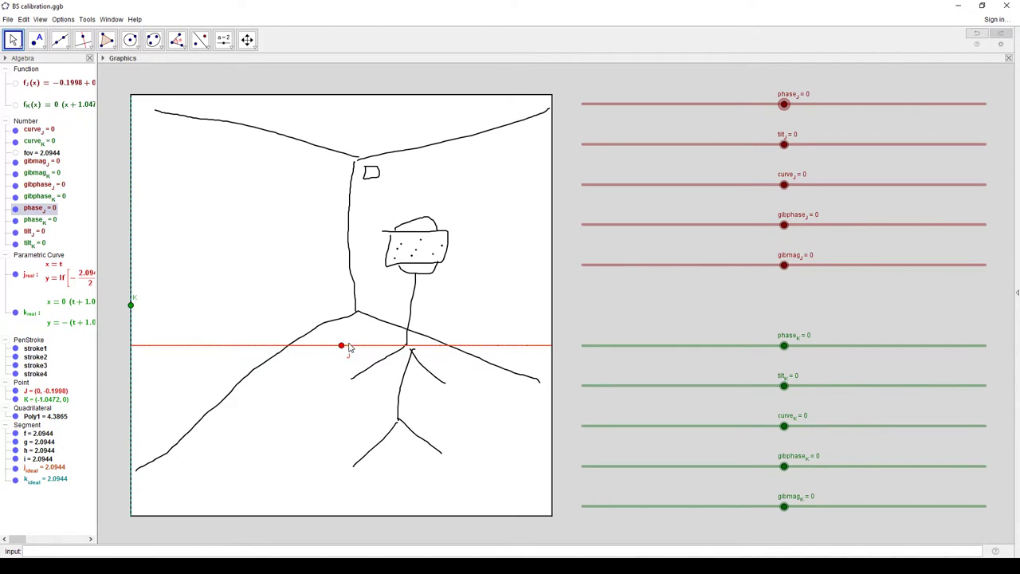
left_click_drag(342, 345, 339, 294)
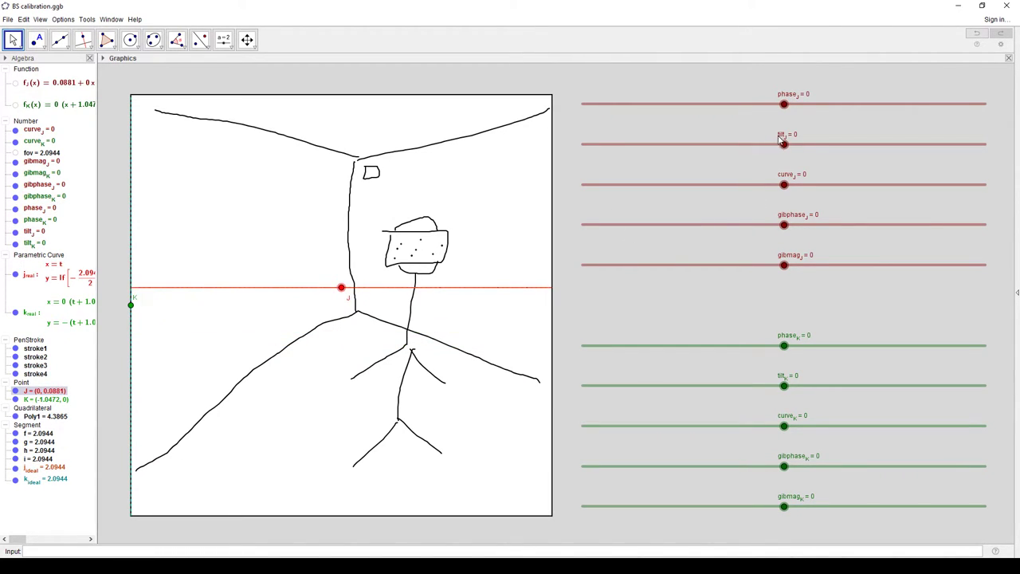
Step: Tilt line J slightly negative, and swing tilt_J up to 0.05
left_click_drag(781, 142, 751, 144)
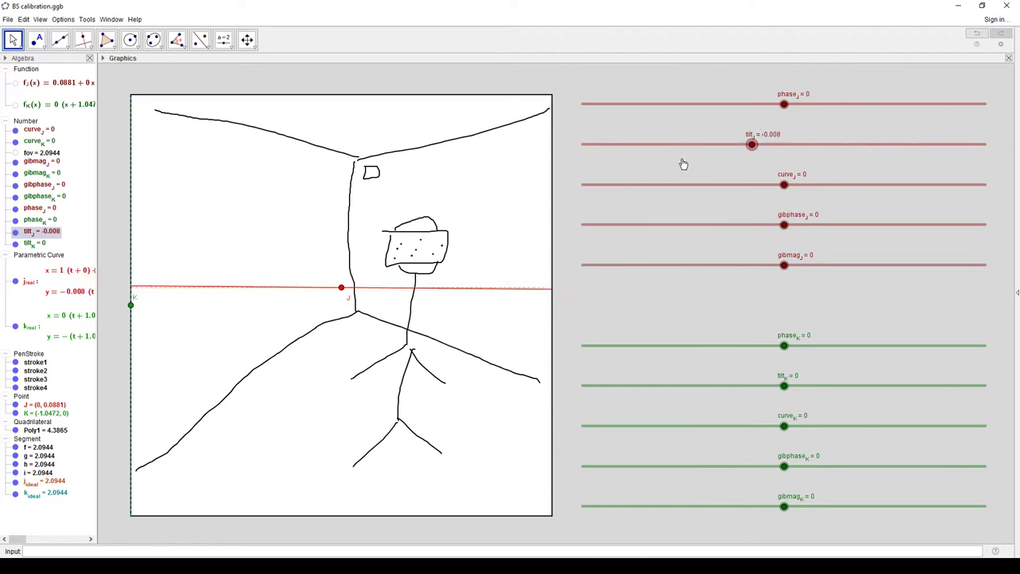
left_click_drag(683, 163, 1006, 166)
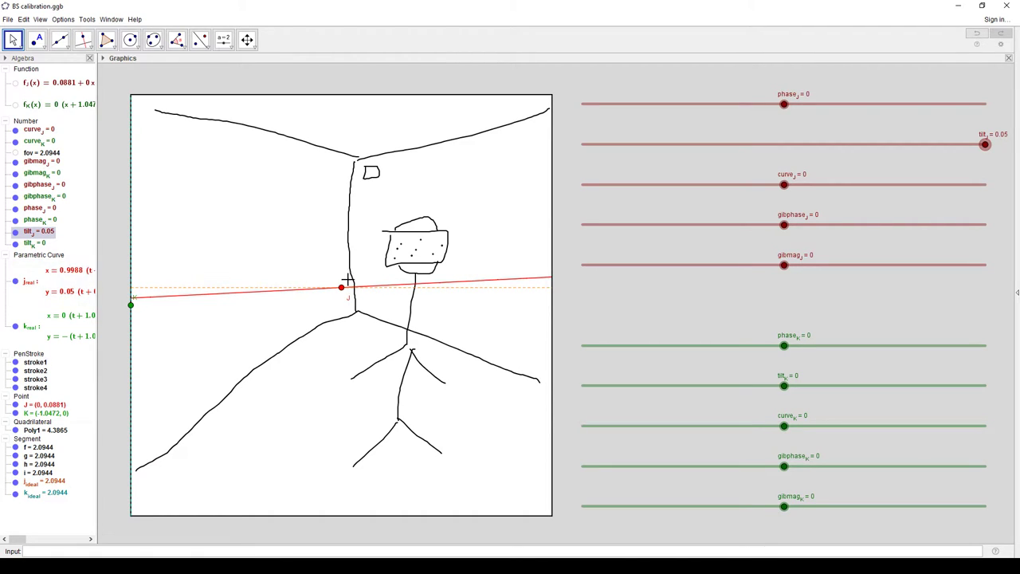
Step: Sweep tilted line J down and up, park point J at about (0, 0.04), and reset tilt_J to 0
left_click_drag(346, 271, 331, 317)
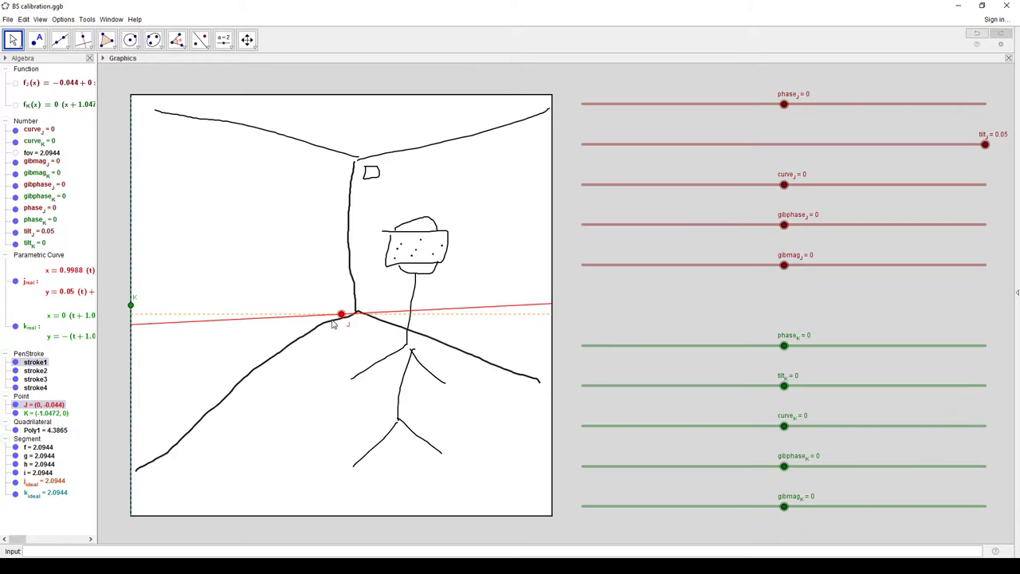
left_click_drag(342, 314, 343, 264)
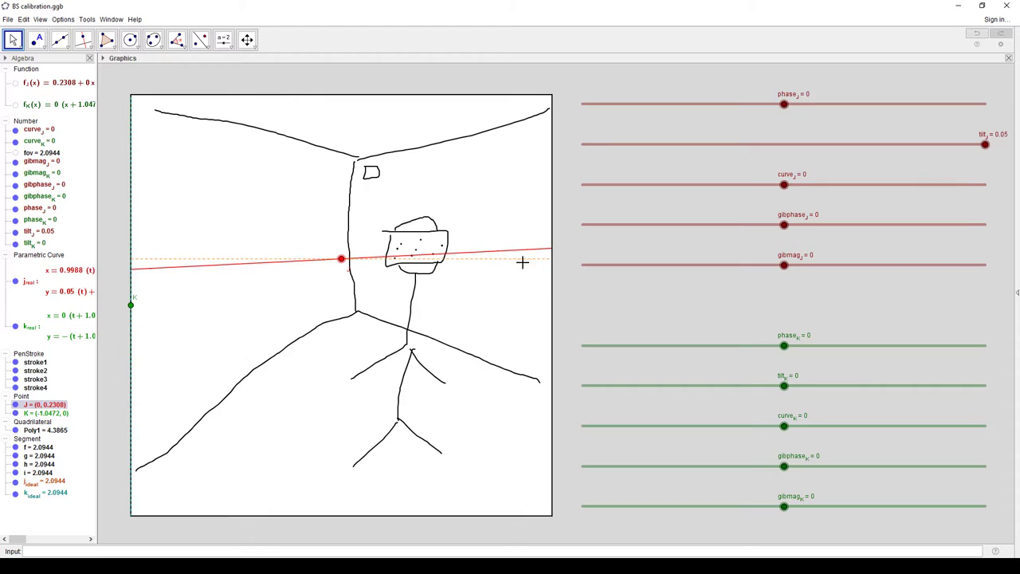
left_click_drag(341, 260, 341, 297)
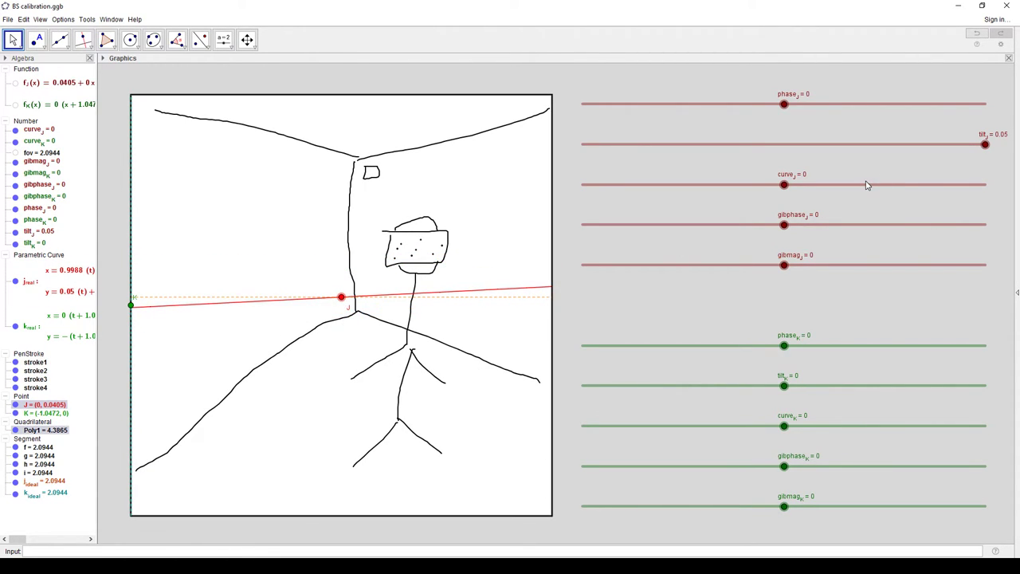
left_click_drag(987, 145, 785, 145)
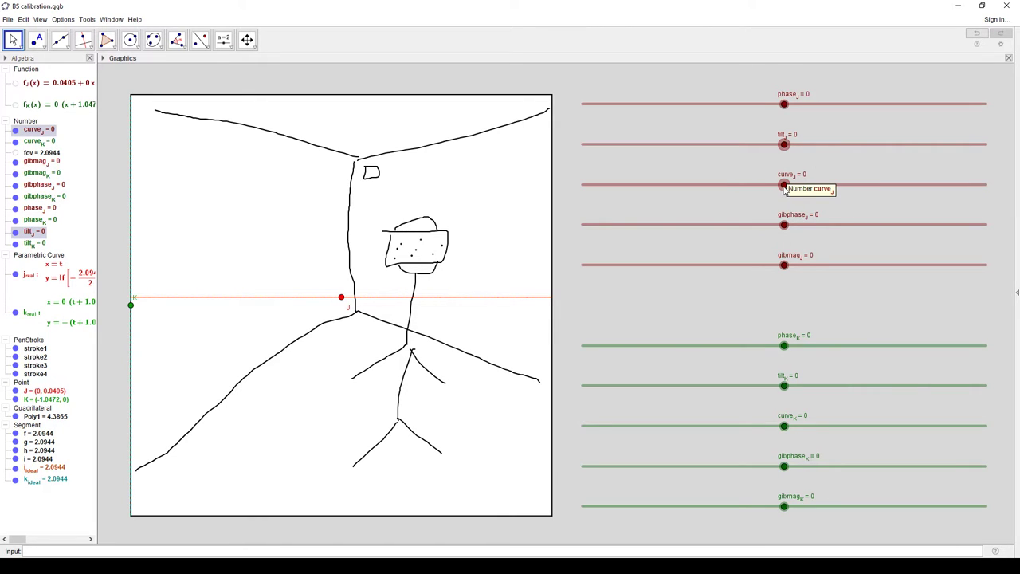
Step: Set curve_J to -0.05 and sweep point J up and down, ending at about (0, 0.498)
left_click_drag(785, 188, 572, 194)
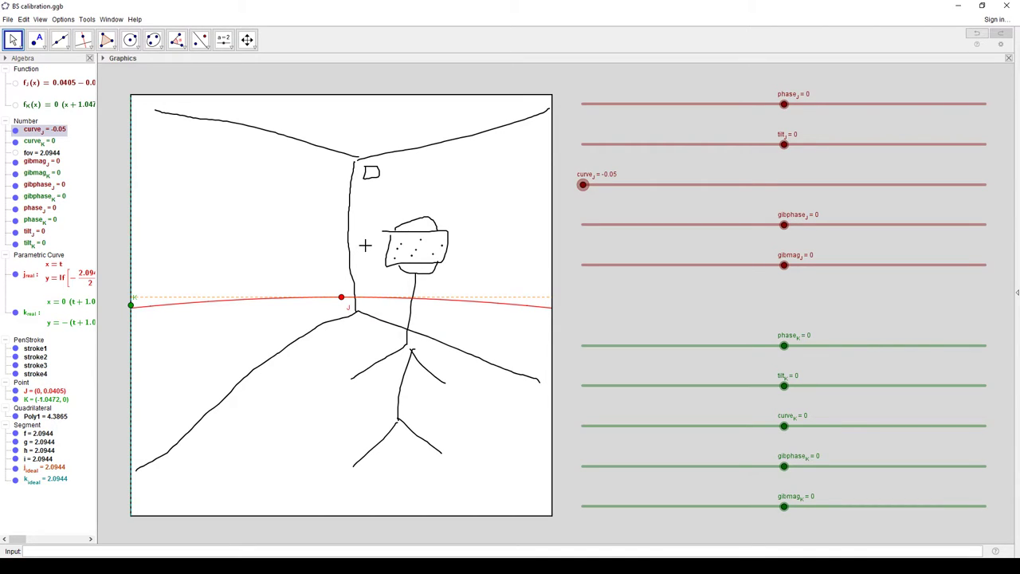
left_click(441, 253)
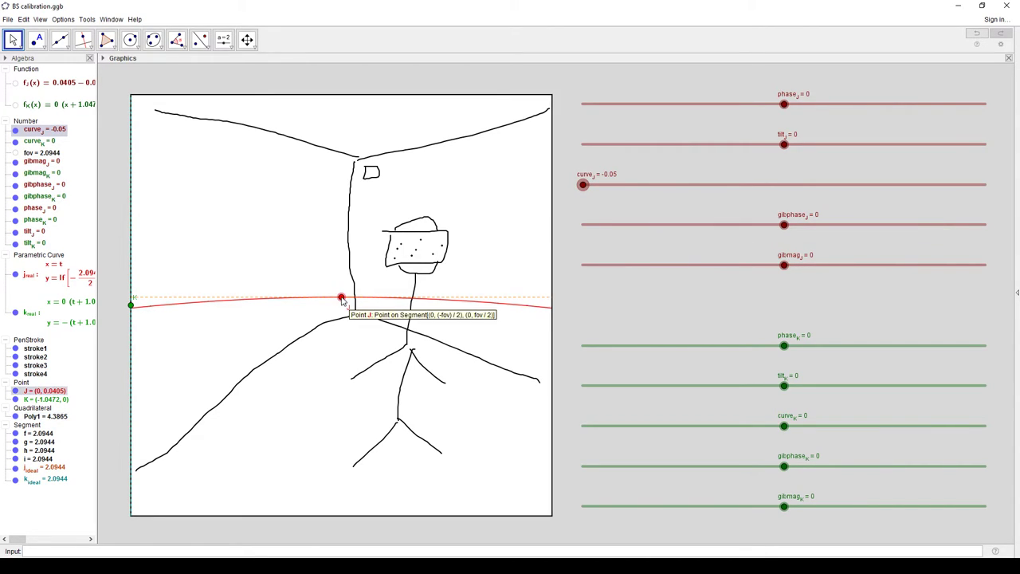
left_click_drag(342, 299, 343, 248)
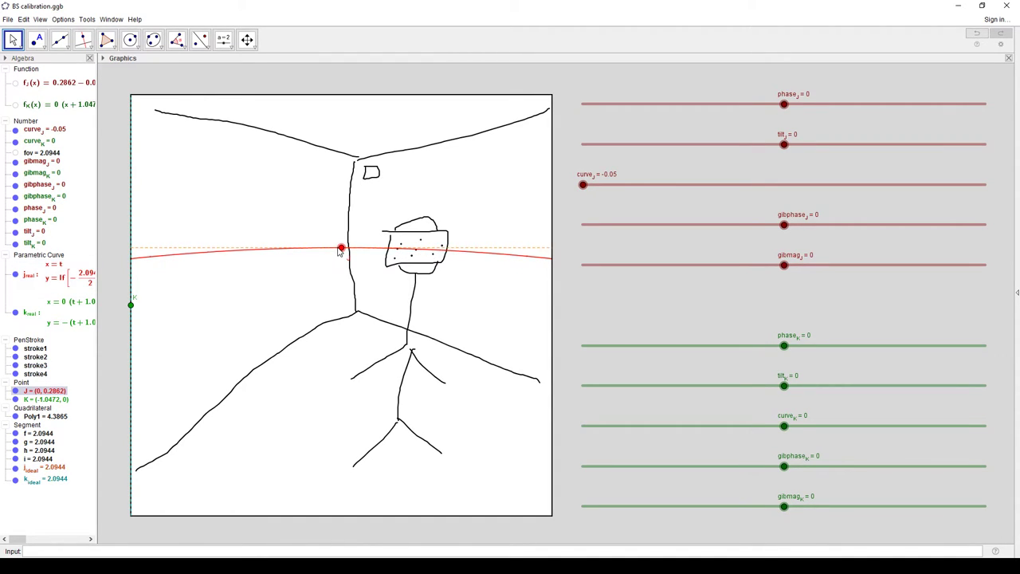
left_click_drag(341, 248, 369, 299)
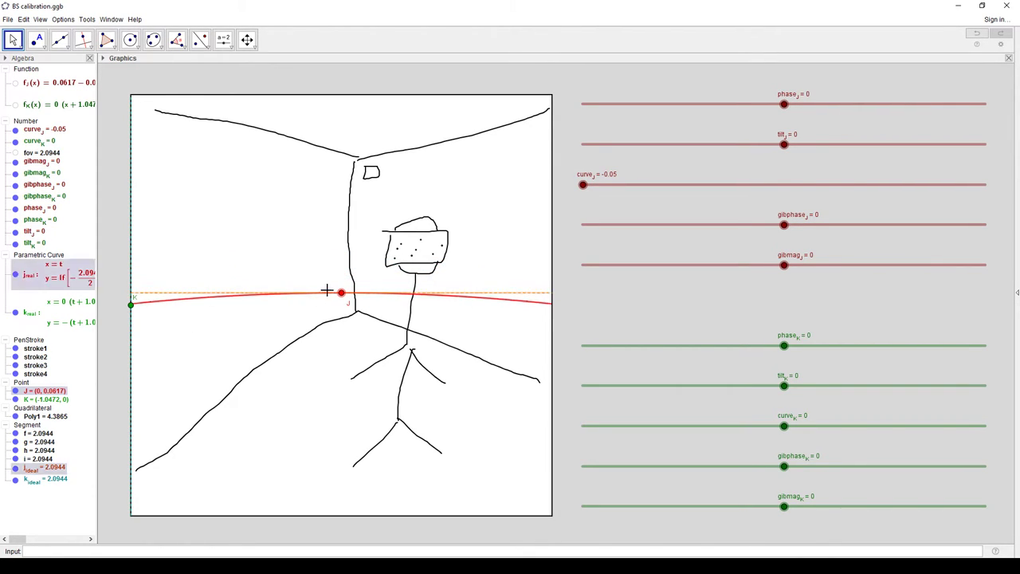
left_click_drag(341, 293, 348, 205)
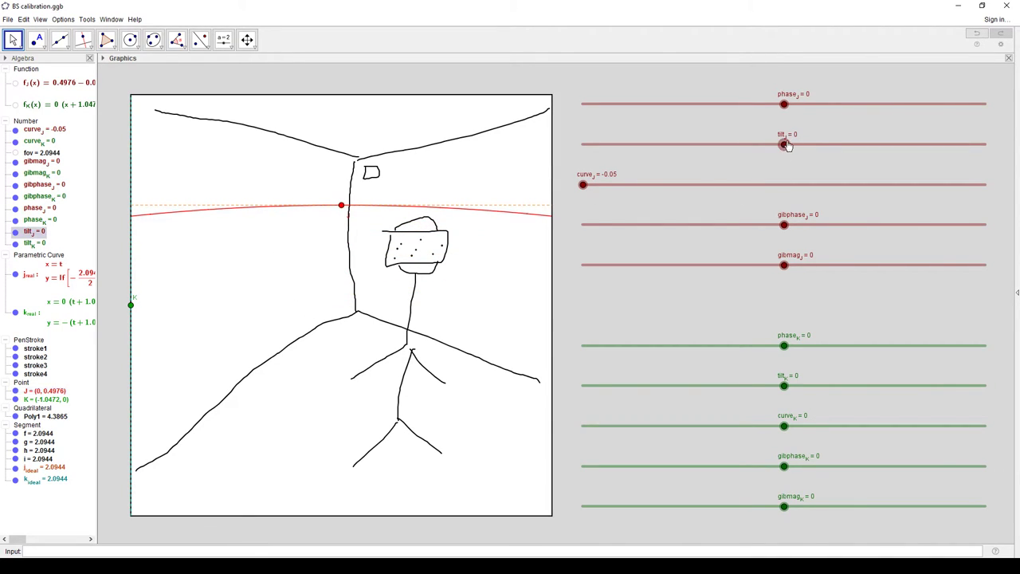
Step: Combine the curve with tilt_J at 0.042 and phase_J at 0.031, and lower point J to about (0, 0.466)
left_click_drag(786, 145, 954, 144)
left_click_drag(785, 104, 847, 114)
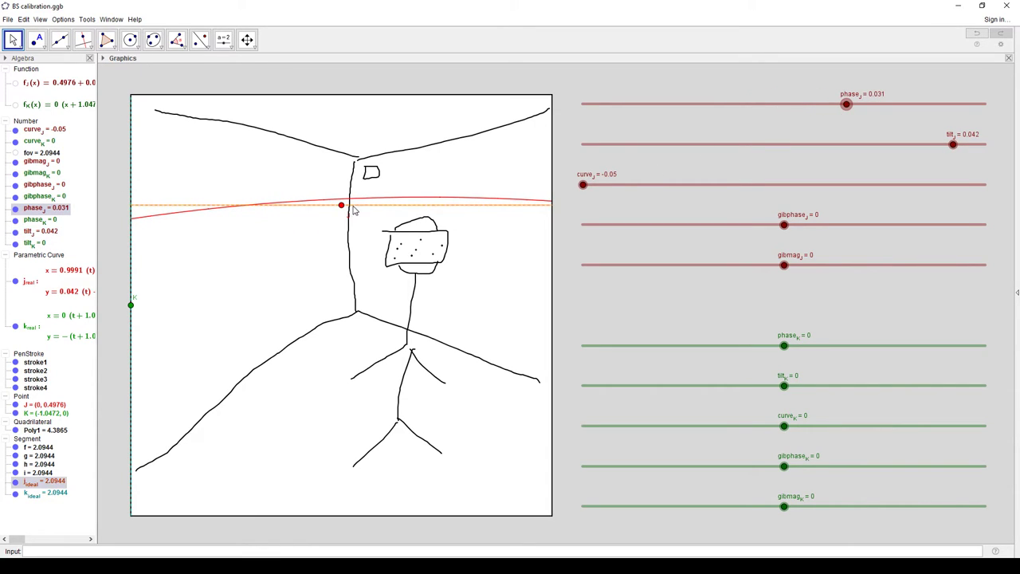
mouse_move(343, 206)
left_mouse_down()
mouse_move(343, 276)
mouse_move(343, 210)
left_mouse_up()
Step: Reset tilt_J, phase_J and curve_J to 0
left_click(926, 154)
left_click_drag(927, 153, 784, 159)
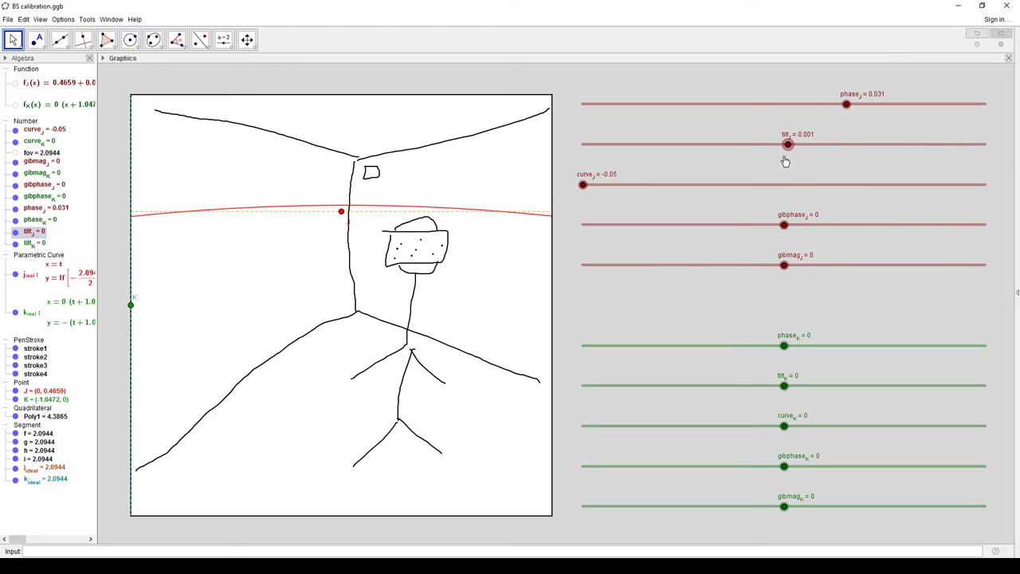
left_click(835, 107)
left_click_drag(832, 116, 789, 120)
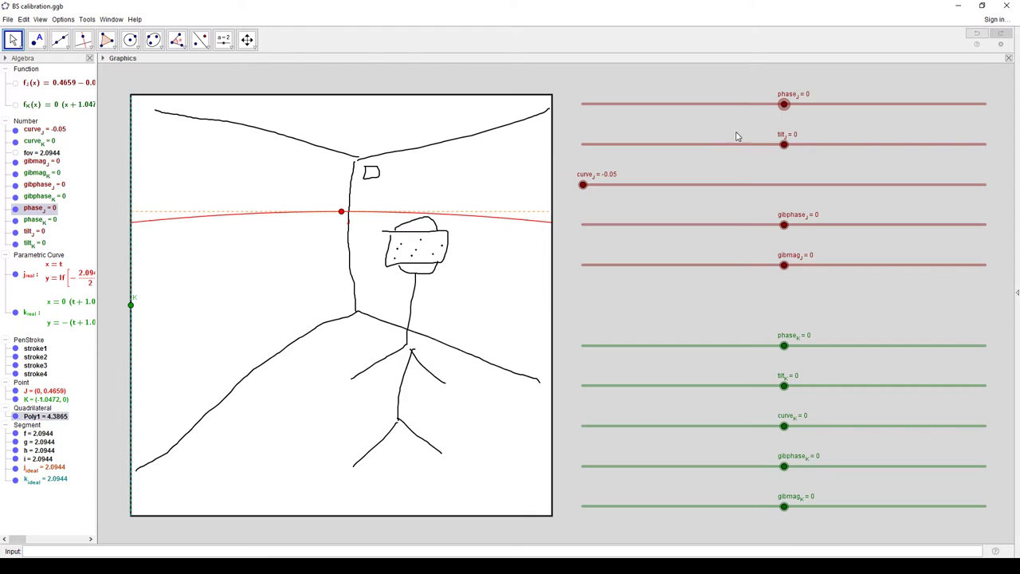
left_click_drag(583, 184, 791, 197)
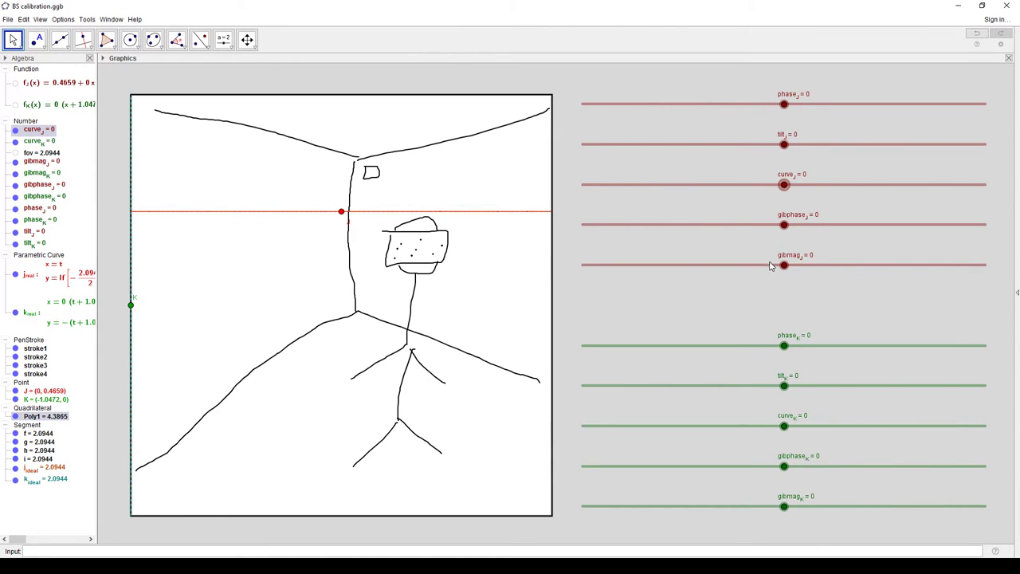
Step: Set gibmag_J to 0.1 and sweep point J from the square's centre down to about (0, -0.818)
left_click_drag(341, 212, 332, 310)
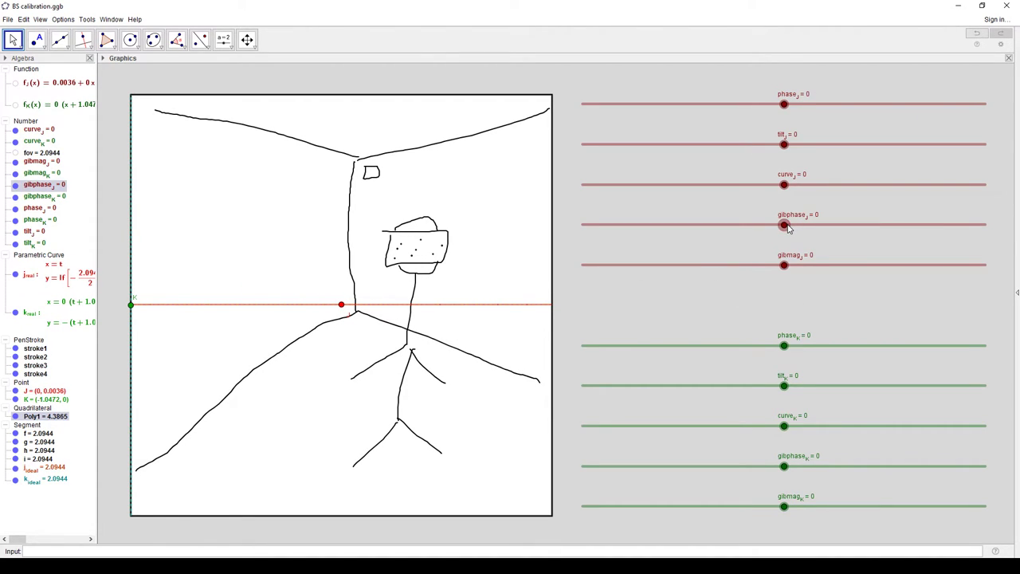
left_click(785, 270)
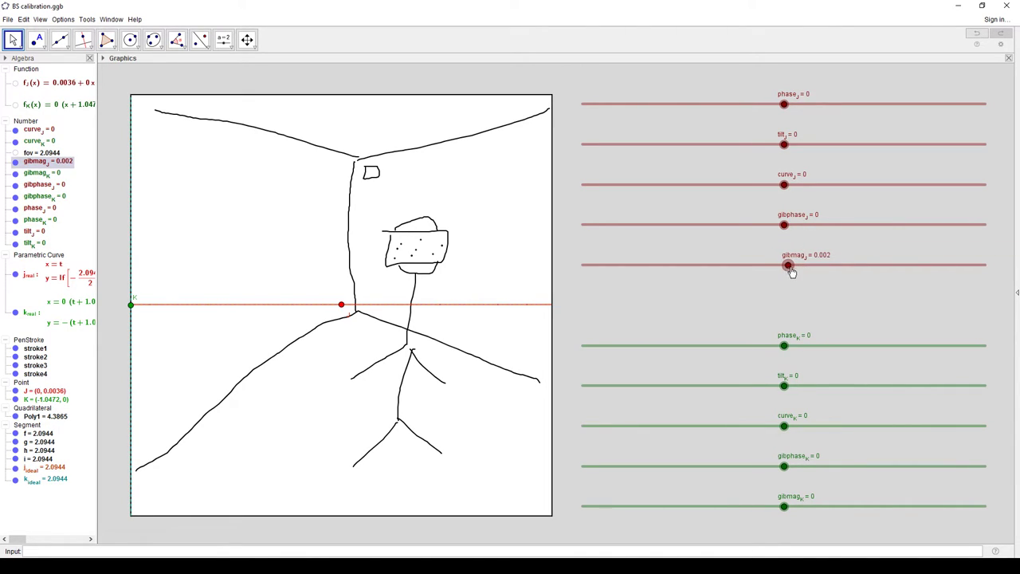
left_click_drag(989, 268, 992, 267)
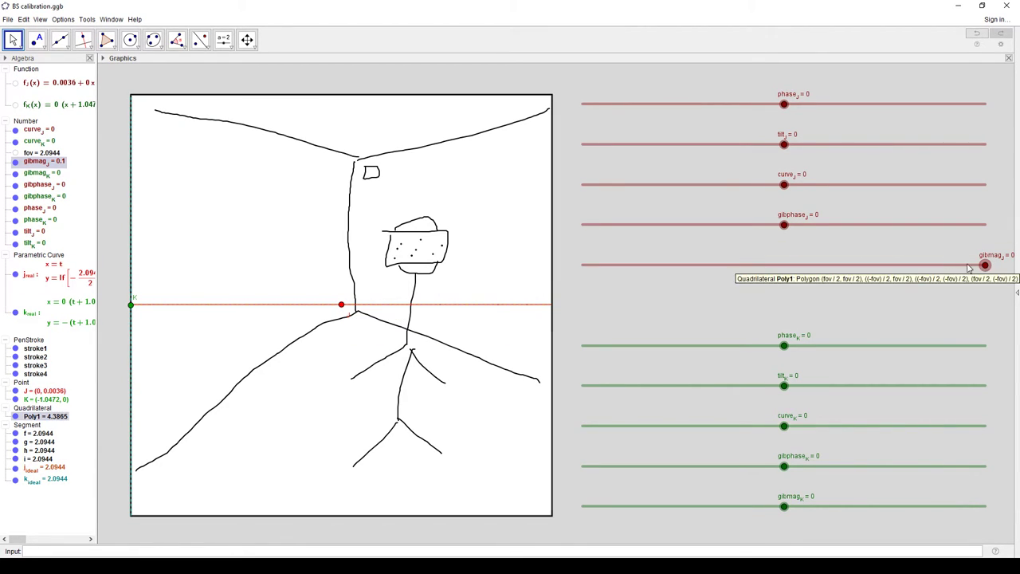
left_click_drag(343, 305, 324, 468)
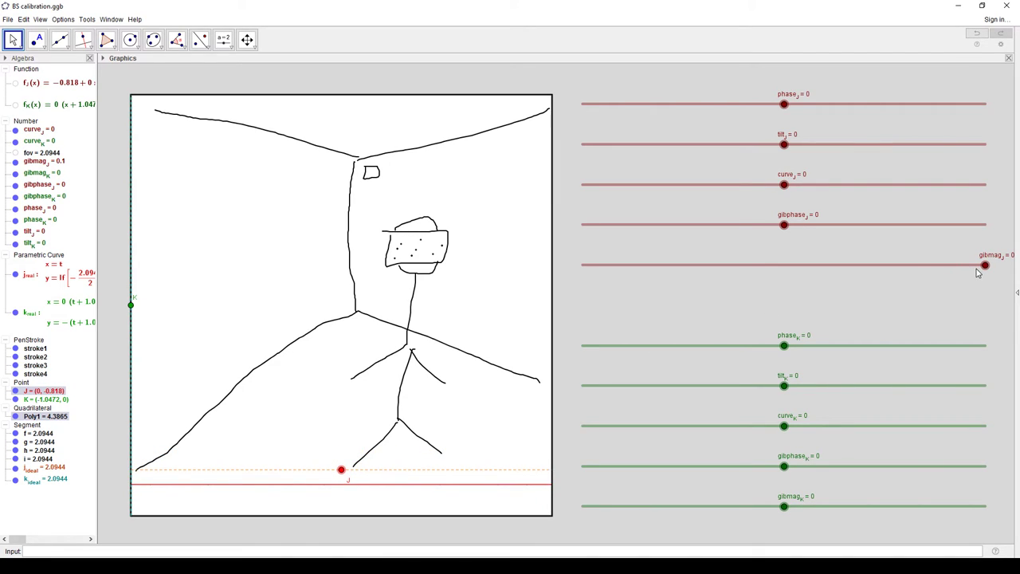
Step: Swing gibmag_J to -0.1 and back to 0.1, returning point J to the square's centre
left_click_drag(979, 273, 508, 290)
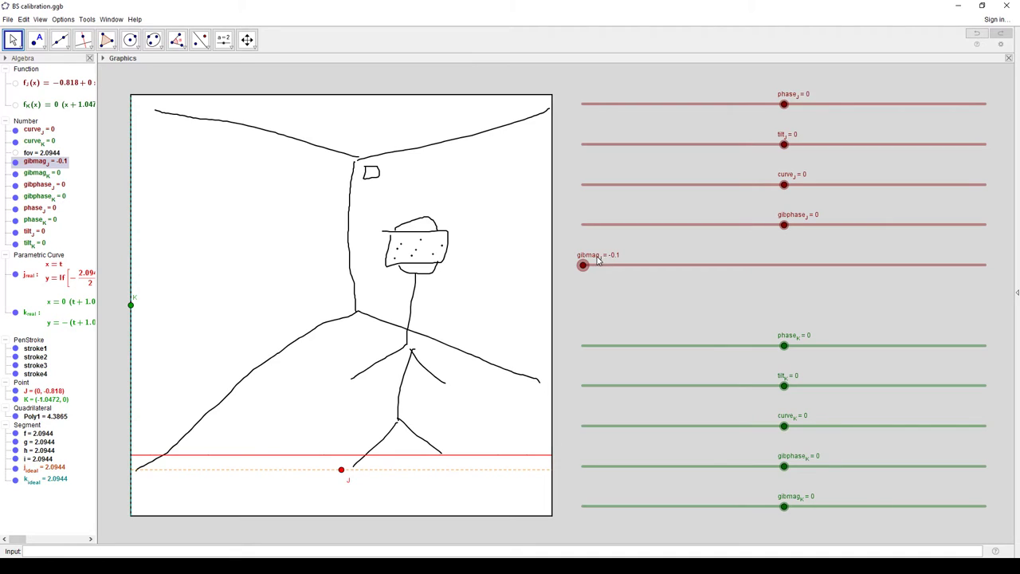
left_click_drag(345, 475, 346, 311)
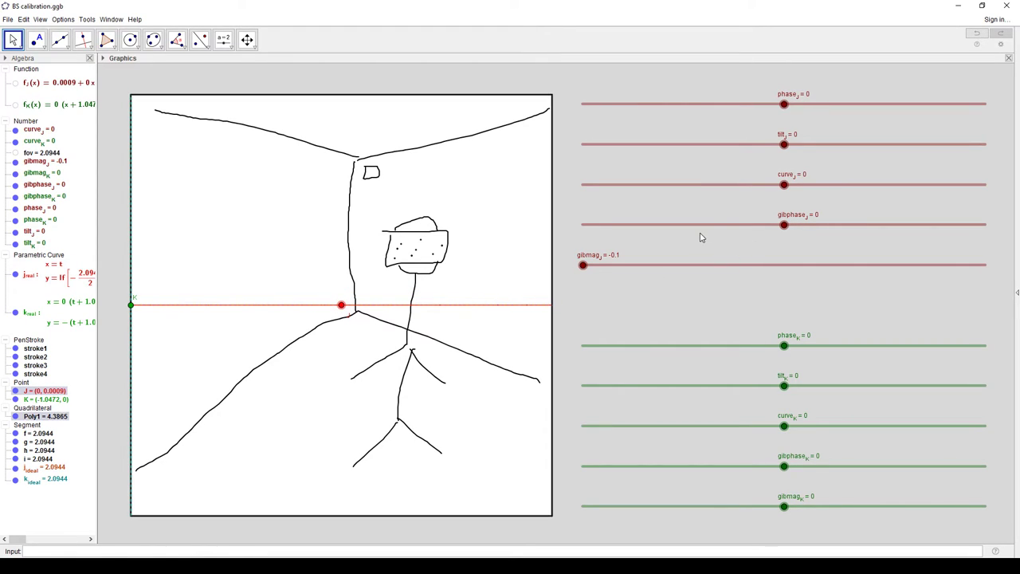
left_click_drag(583, 264, 986, 265)
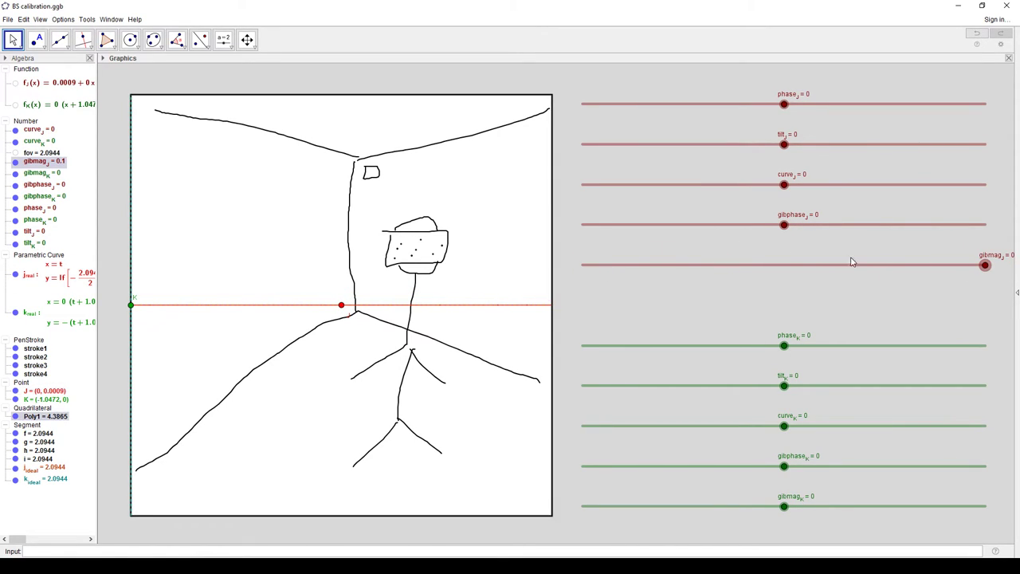
Step: Shift gibphase_J to -1.74 and move point J slightly around the square's centre
left_click_drag(783, 224, 672, 227)
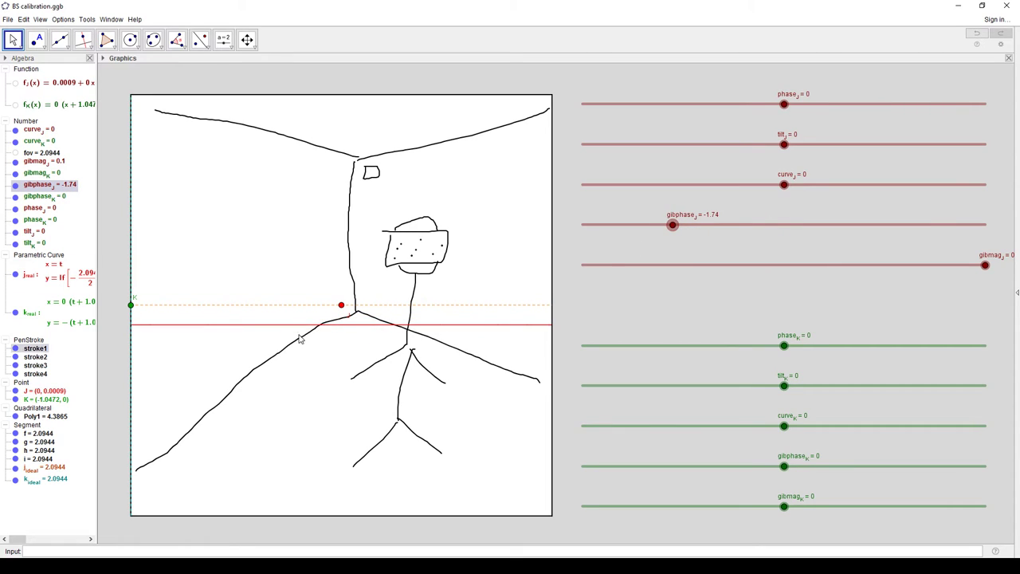
mouse_move(344, 311)
left_mouse_down()
mouse_move(345, 106)
mouse_move(348, 306)
left_mouse_up()
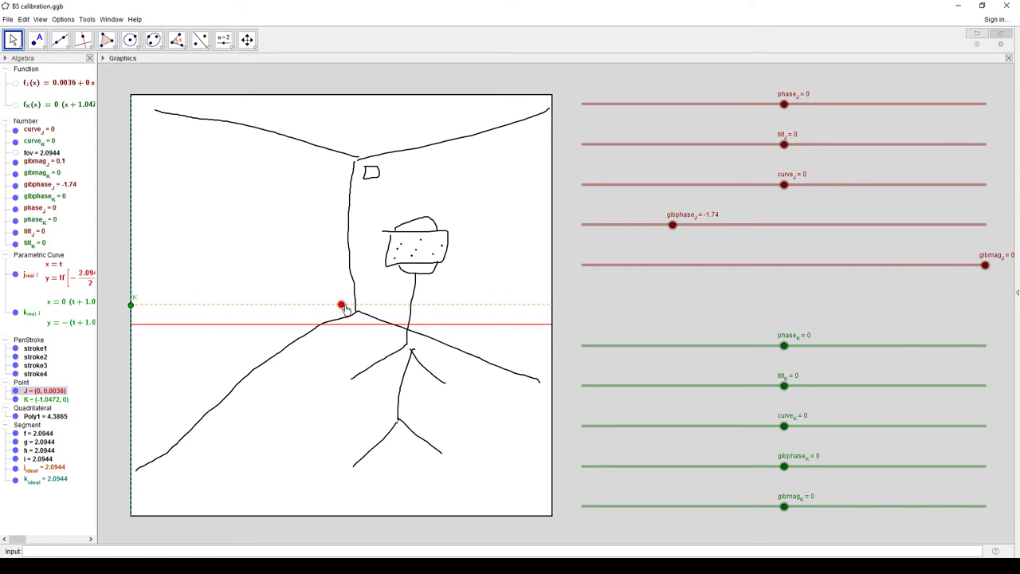
mouse_move(344, 310)
left_mouse_down()
mouse_move(349, 471)
mouse_move(339, 307)
left_mouse_up()
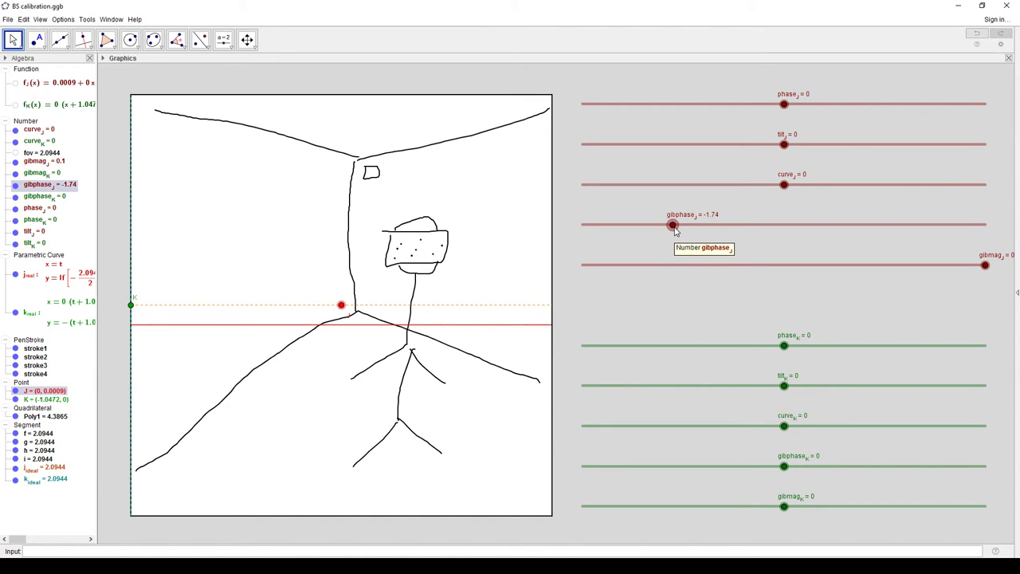
Step: Combine all J distortions: gibmag_J 0.04, curve_J -0.037, tilt_J 0.039, phase_J -0.064 and gibphase_J -2.06
mouse_move(985, 264)
left_mouse_down()
mouse_move(629, 276)
mouse_move(866, 265)
left_mouse_up()
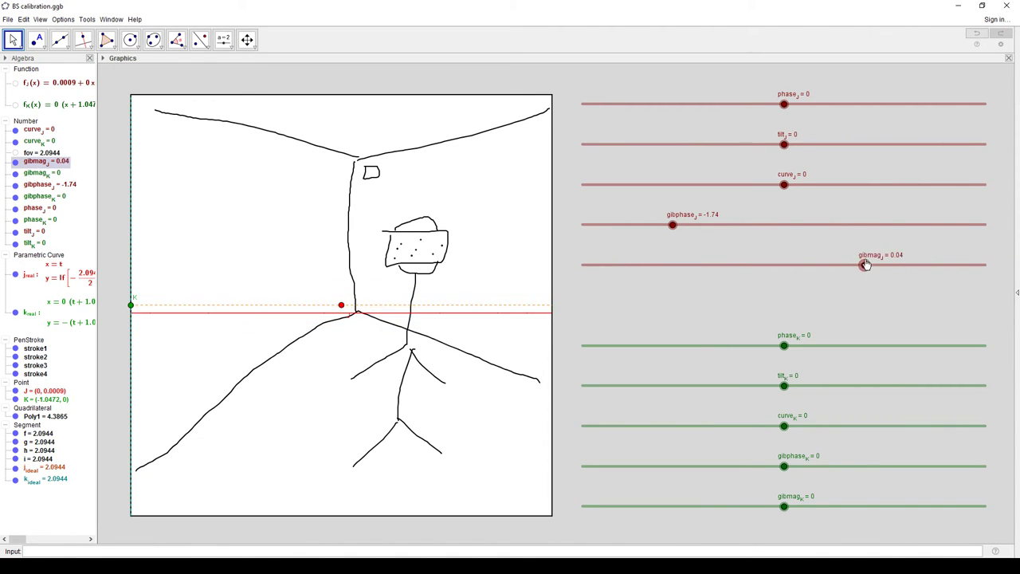
mouse_move(677, 224)
left_mouse_down()
mouse_move(762, 224)
mouse_move(649, 232)
mouse_move(988, 223)
mouse_move(558, 241)
mouse_move(987, 224)
mouse_move(788, 227)
left_mouse_up()
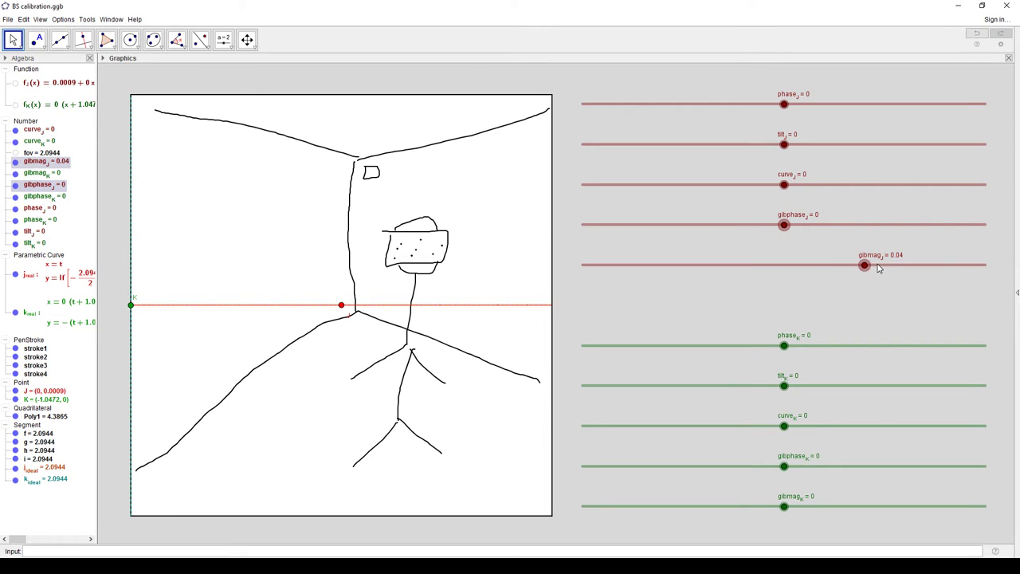
left_click_drag(784, 184, 635, 184)
left_click_drag(783, 144, 941, 144)
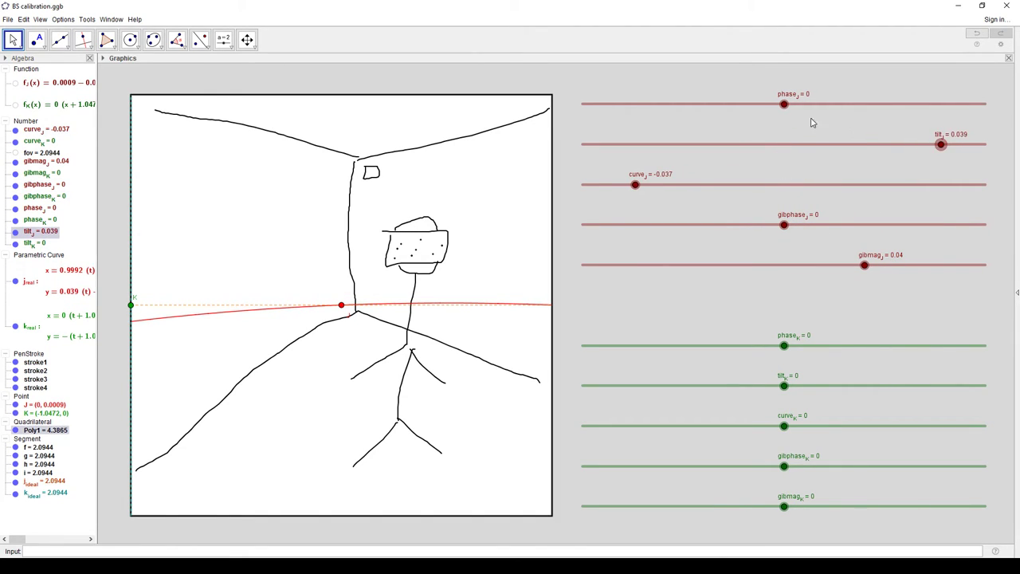
left_click_drag(784, 105, 655, 105)
left_click_drag(784, 224, 652, 224)
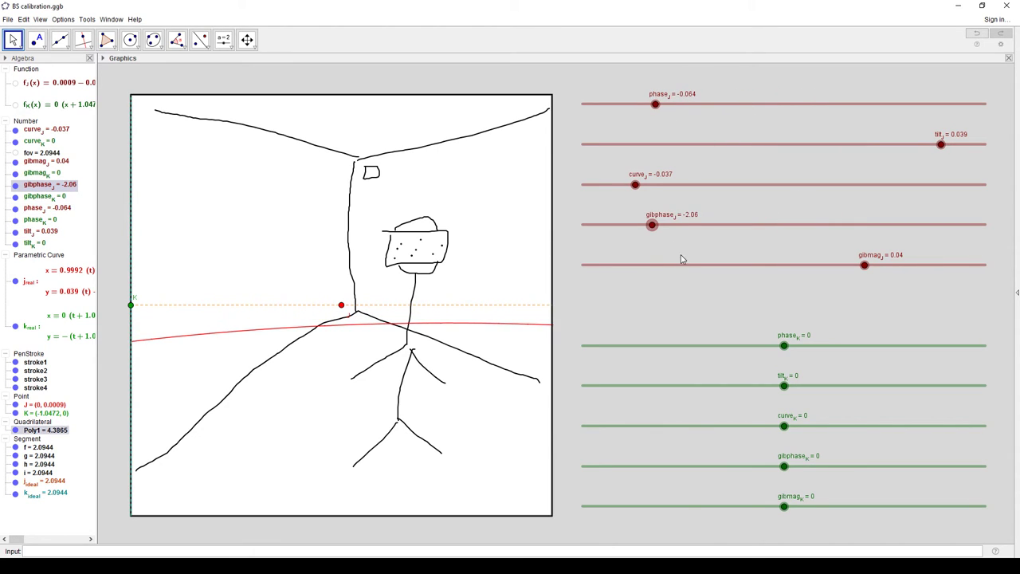
Step: Place point J at about (0, 0.495) and point K at about (0.535, 0)
left_click_drag(343, 305, 348, 205)
left_click_drag(132, 306, 449, 305)
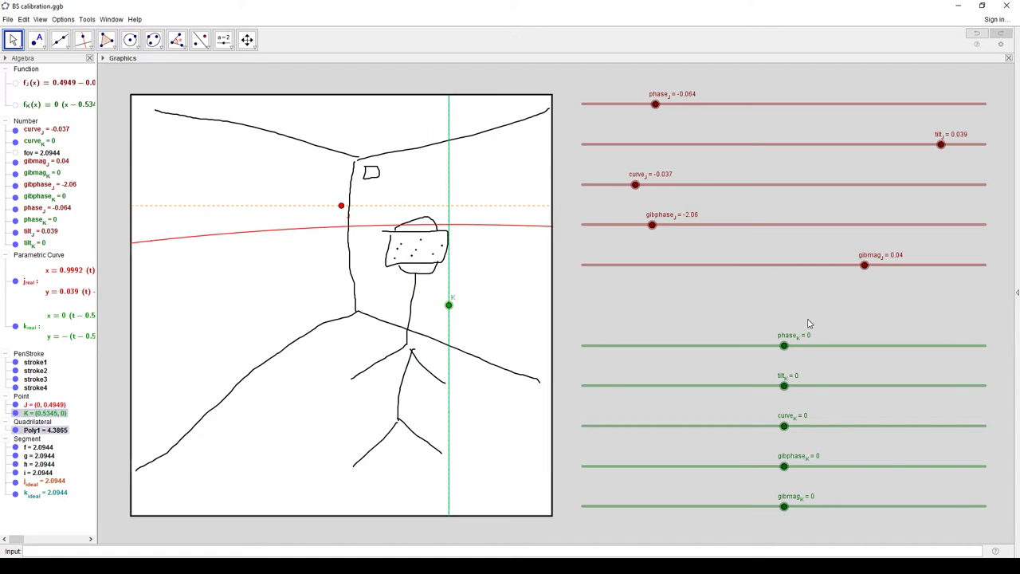
Step: Combine all K distortions: phase_K -0.064, tilt_K 0.044, curve_K -0.028, gibphase_K 3.14 and gibmag_K -0.056
left_click_drag(784, 345, 655, 345)
left_click_drag(786, 388, 961, 386)
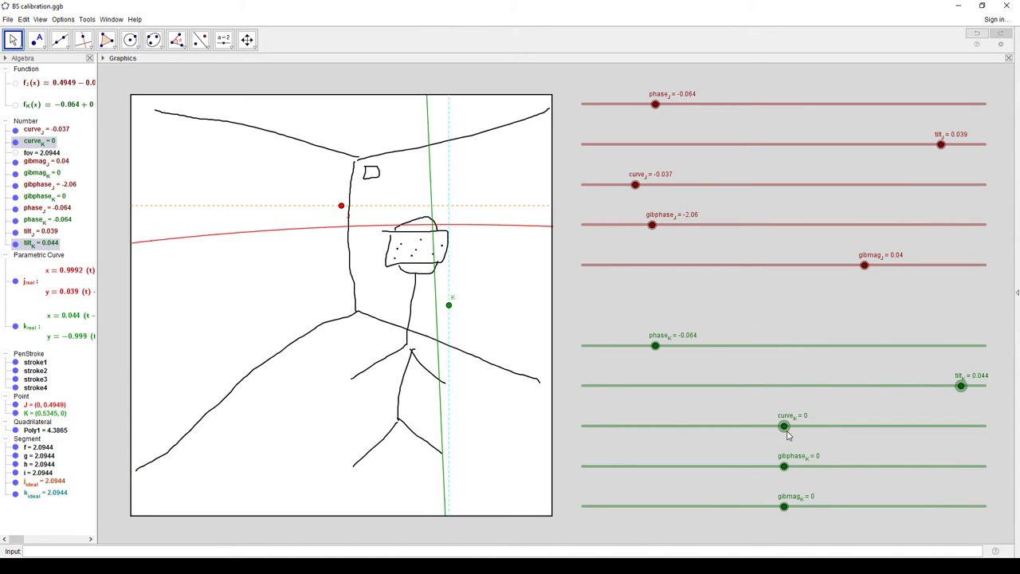
left_click_drag(785, 426, 671, 426)
left_click(785, 467)
left_click_drag(798, 475, 987, 469)
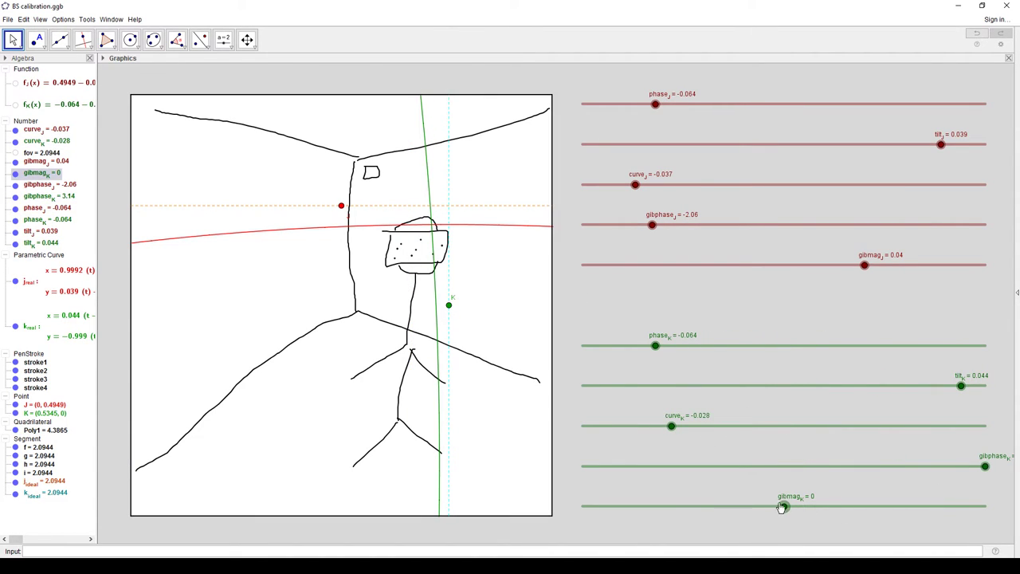
left_click_drag(784, 506, 671, 507)
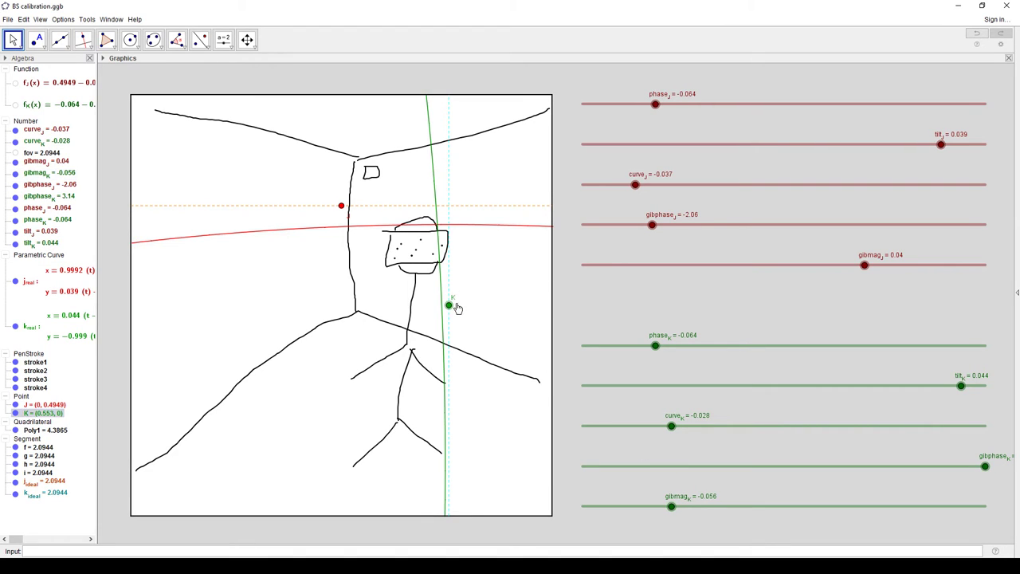
Step: Sweep the distorted lines over the sketch, moving point K to about (0.704, 0) and point J below the square's centre
left_click_drag(456, 308, 482, 305)
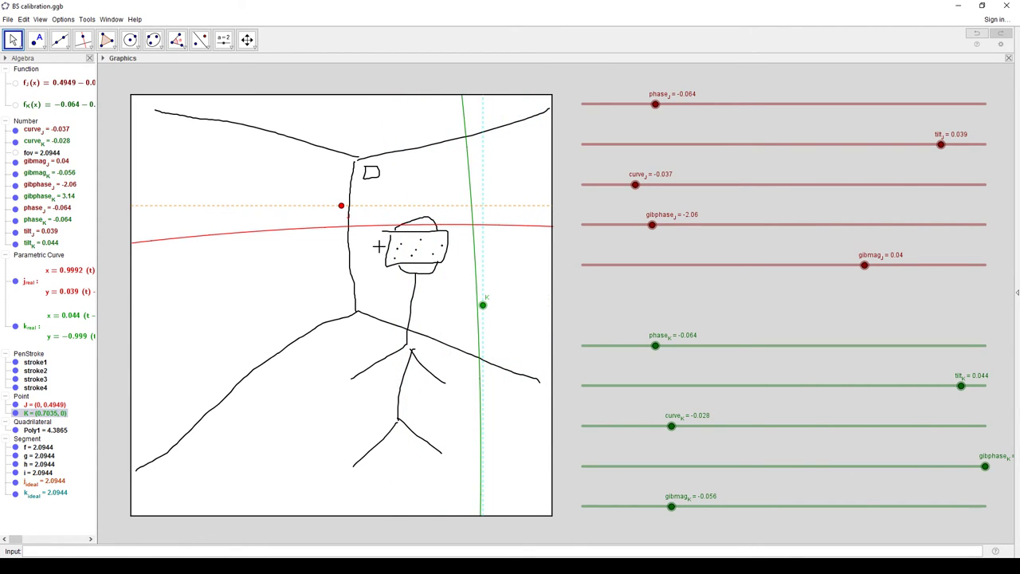
left_click_drag(339, 206, 324, 339)
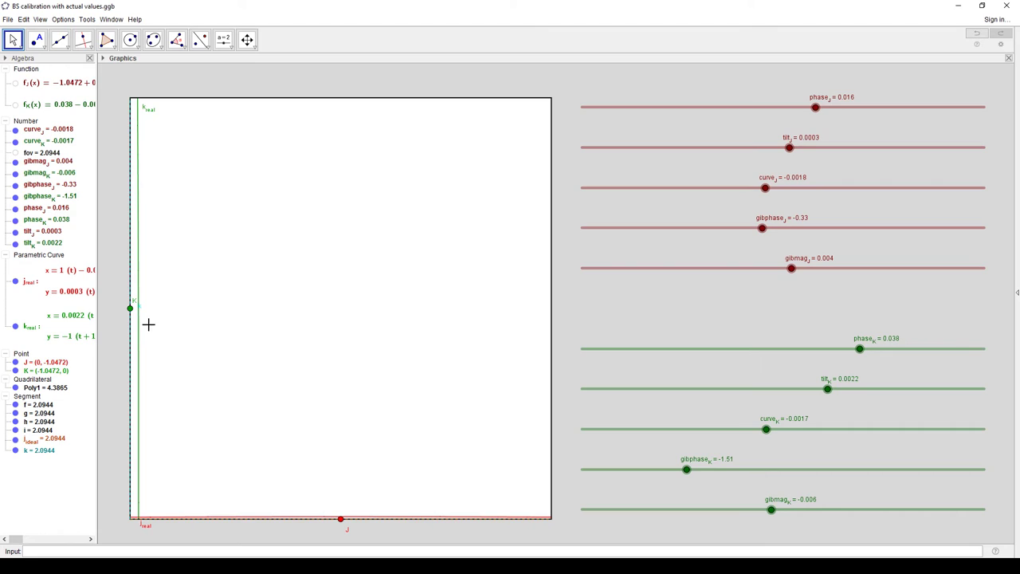
Step: In the BS calibration with actual values file, sweep point K across the square to about (0.942, 0)
left_click_drag(132, 309, 216, 310)
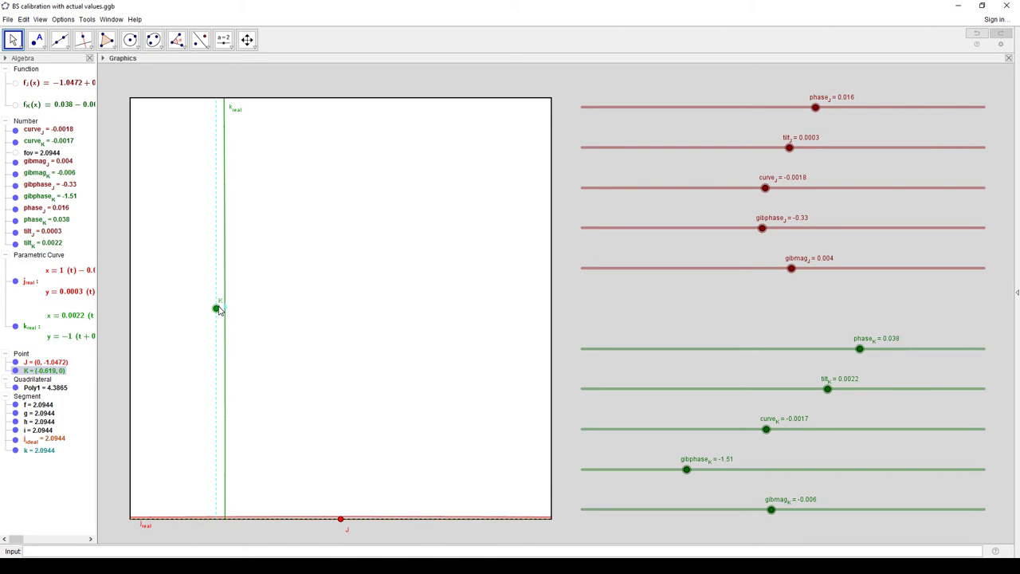
left_click_drag(215, 310, 530, 307)
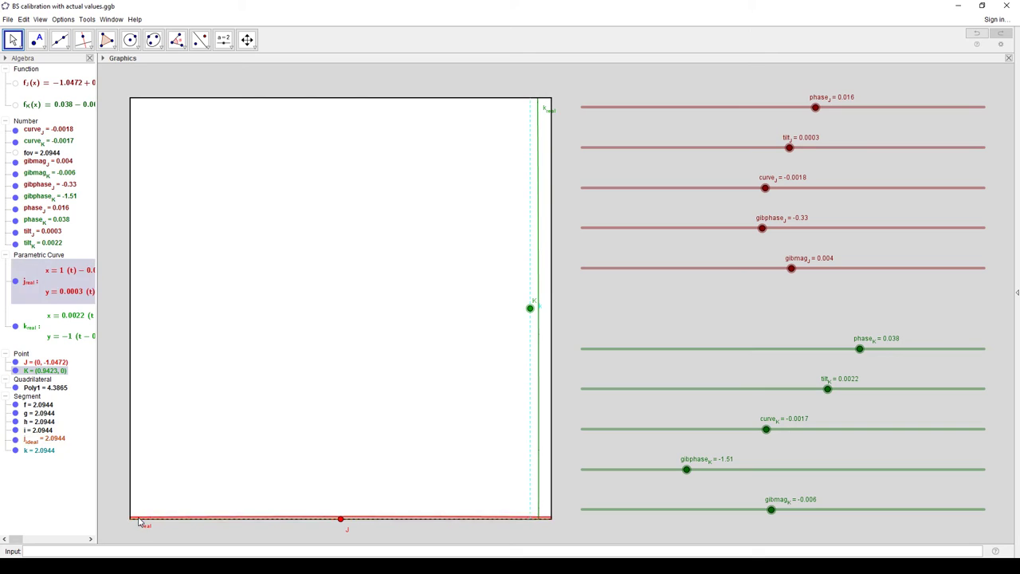
Step: Raise point J to about (0, -0.955), return it to the square's lower edge, and sweep point K to the left edge, ending at about (-0.785, 0)
left_click_drag(340, 519, 342, 515)
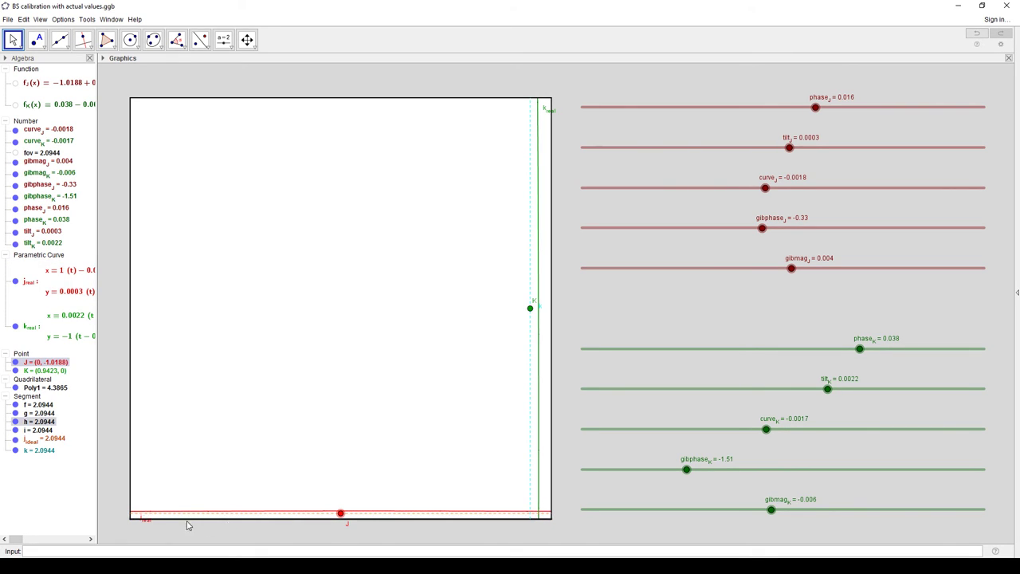
mouse_move(338, 517)
left_mouse_down()
mouse_move(348, 478)
mouse_move(335, 112)
mouse_move(321, 423)
mouse_move(350, 522)
mouse_move(353, 506)
left_mouse_up()
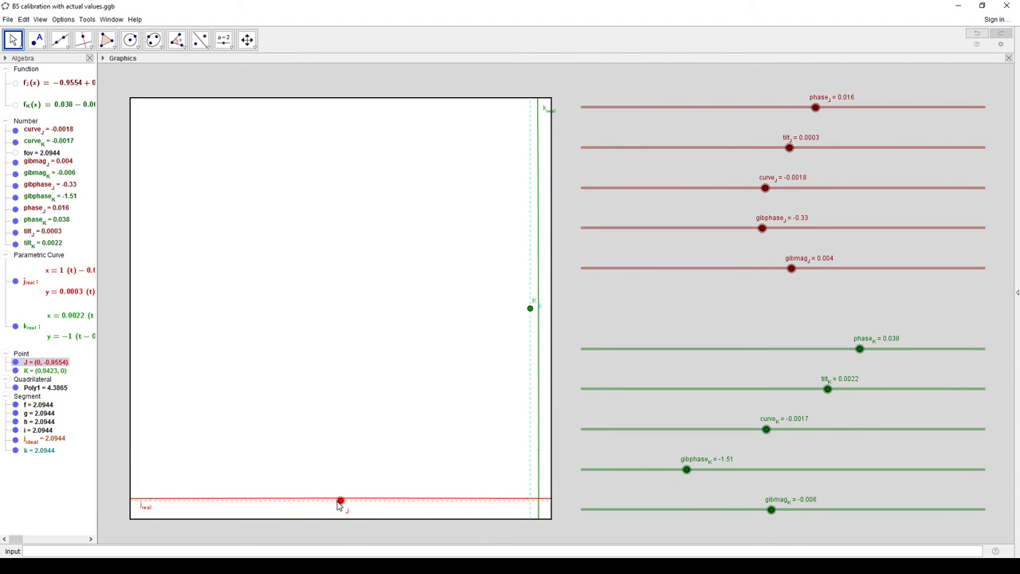
left_click_drag(341, 506, 342, 528)
left_click_drag(531, 310, 118, 328)
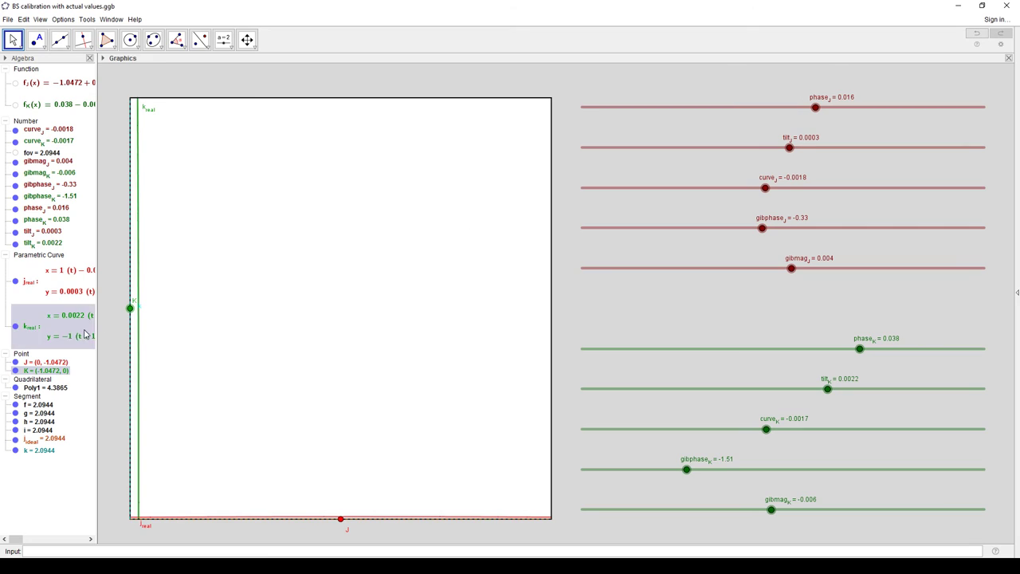
left_click_drag(130, 309, 183, 308)
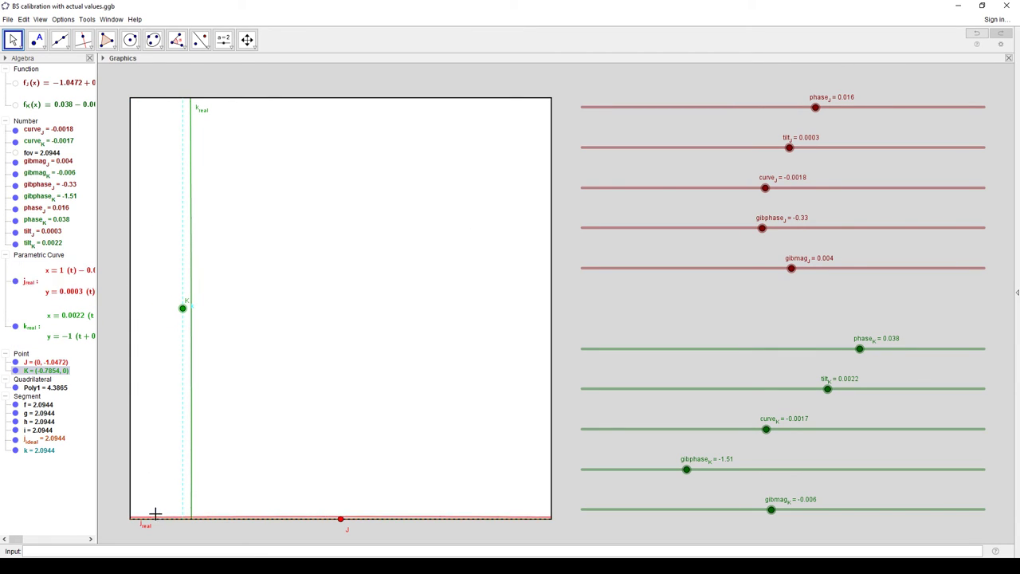
Step: Return to the BS calibration file with the exaggerated values and point out the curve_J slider
key("ctrl+z")
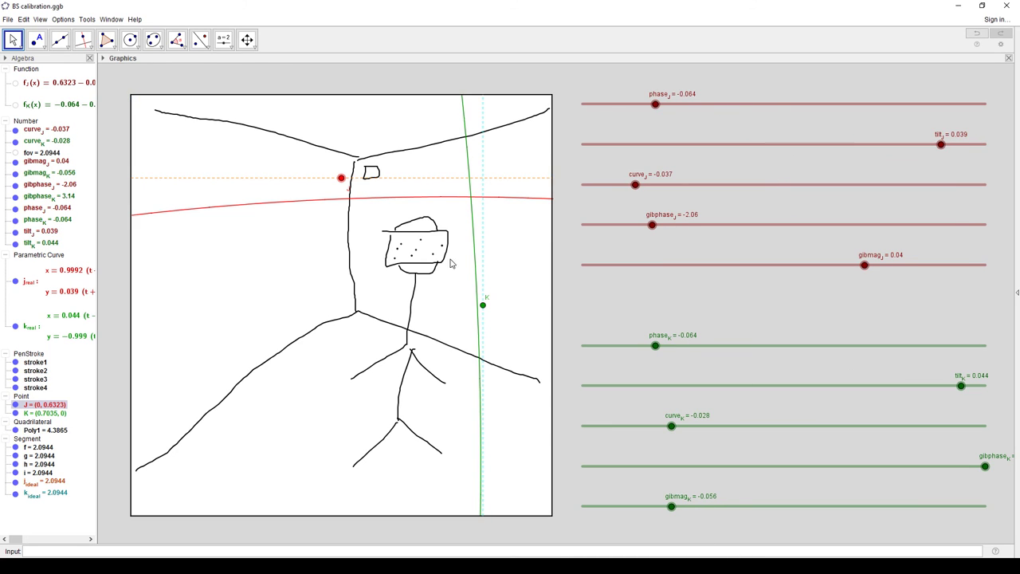
left_click(637, 186)
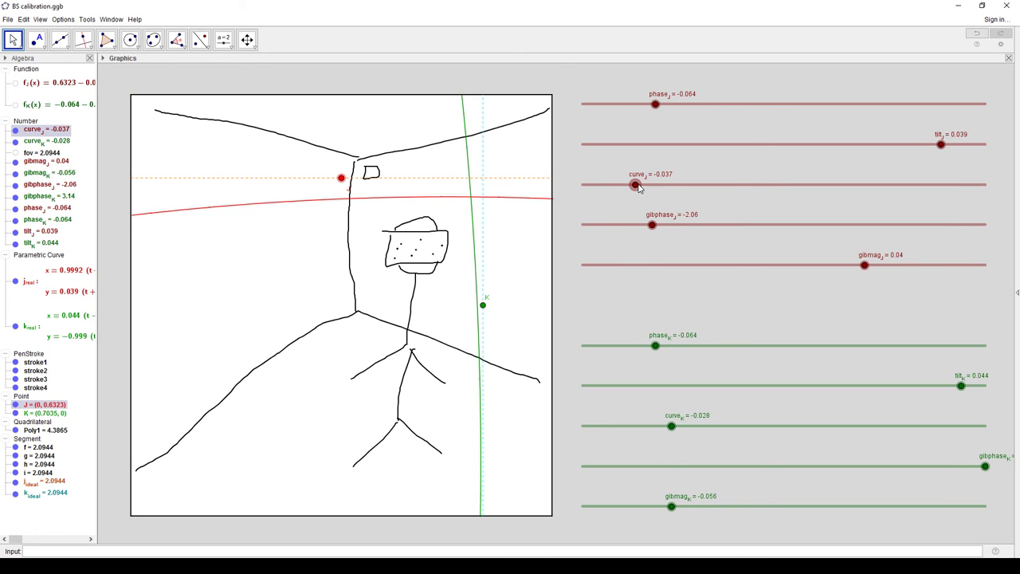
left_click(652, 225)
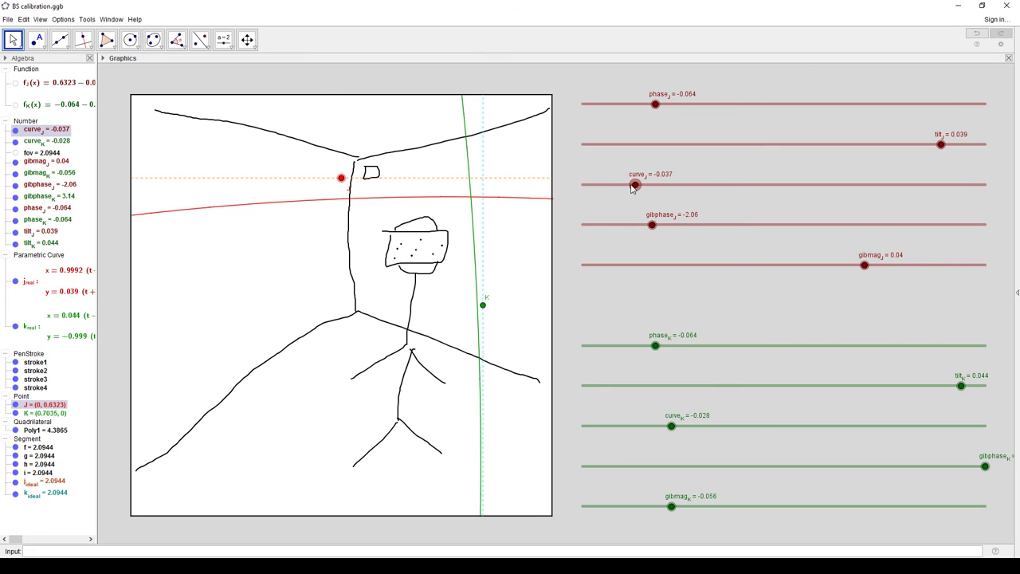